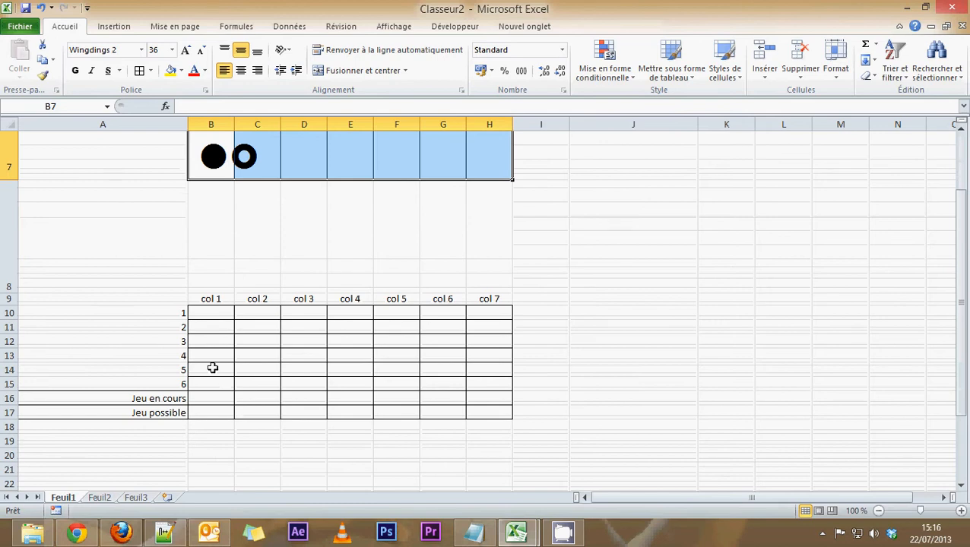
Step: Compare the helper table in B10:H15 with the six-row game board at the start of the sheet
drag(208, 314, 498, 384)
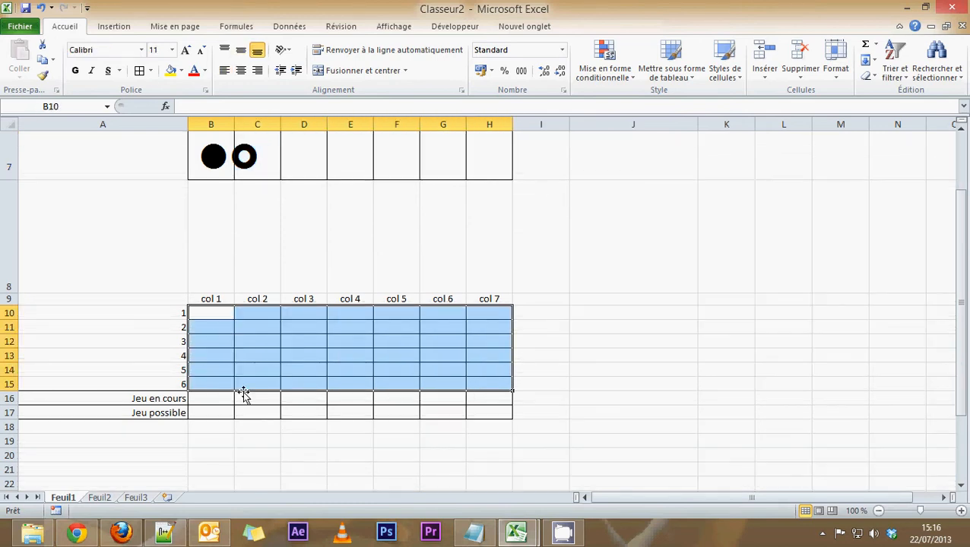
click(193, 397)
scroll(192, 396, up, 2)
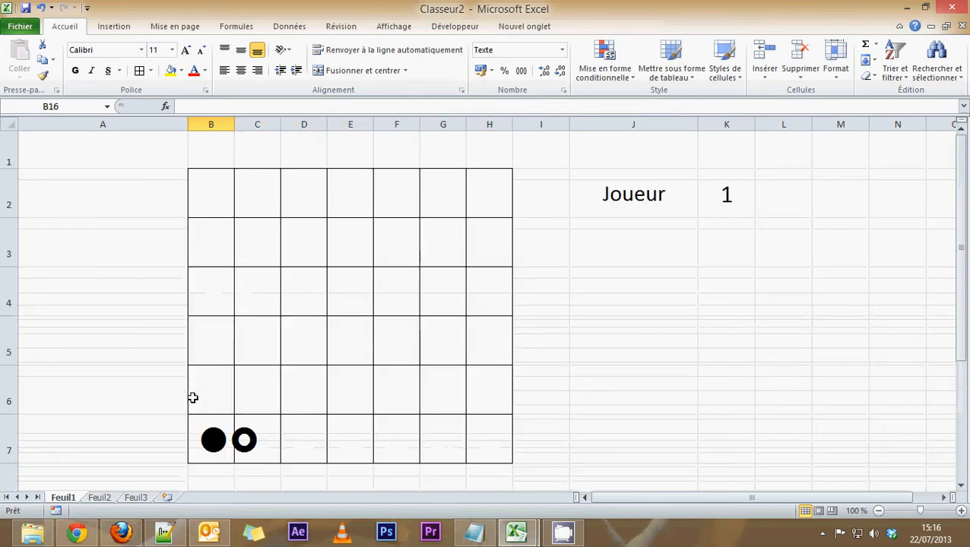
Step: Examine how the column 1 cells B15 up to B10 relate to the Jeu en cours cell B16
scroll(192, 396, down, 2)
click(199, 383)
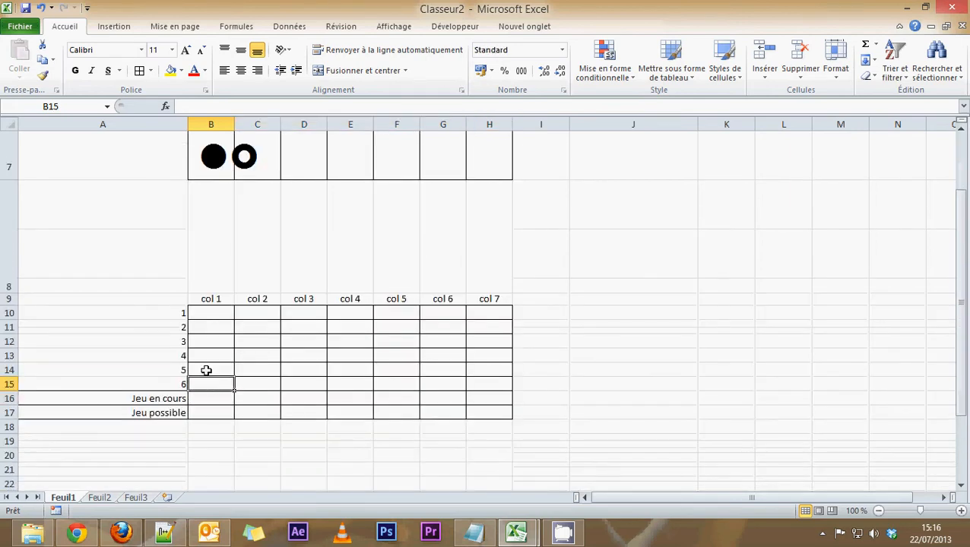
click(206, 370)
click(205, 355)
click(204, 340)
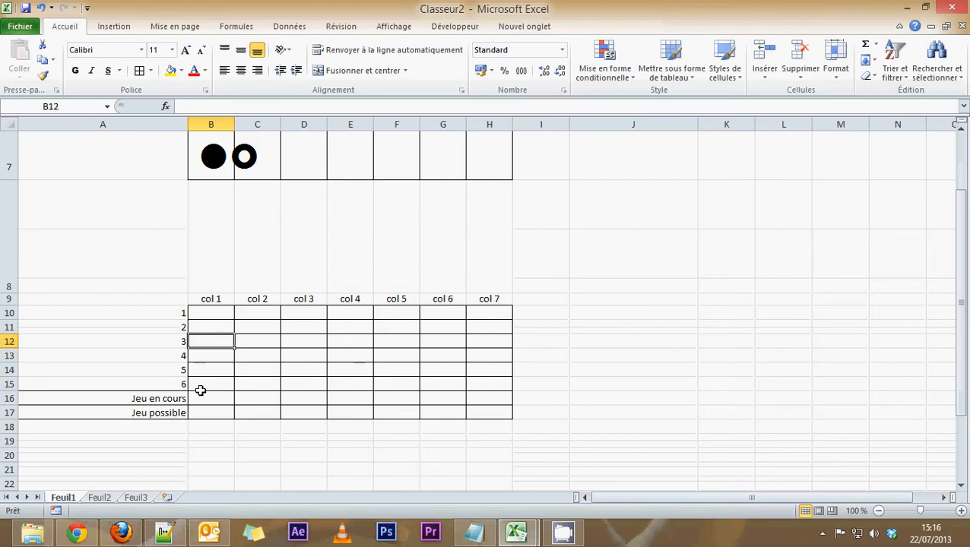
click(199, 385)
click(202, 370)
click(203, 354)
click(203, 340)
click(204, 325)
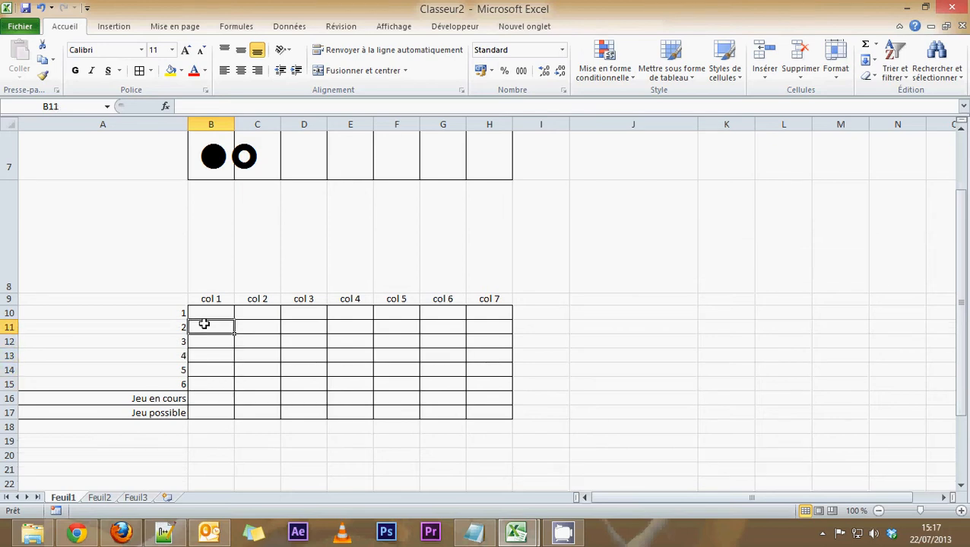
click(199, 369)
click(210, 354)
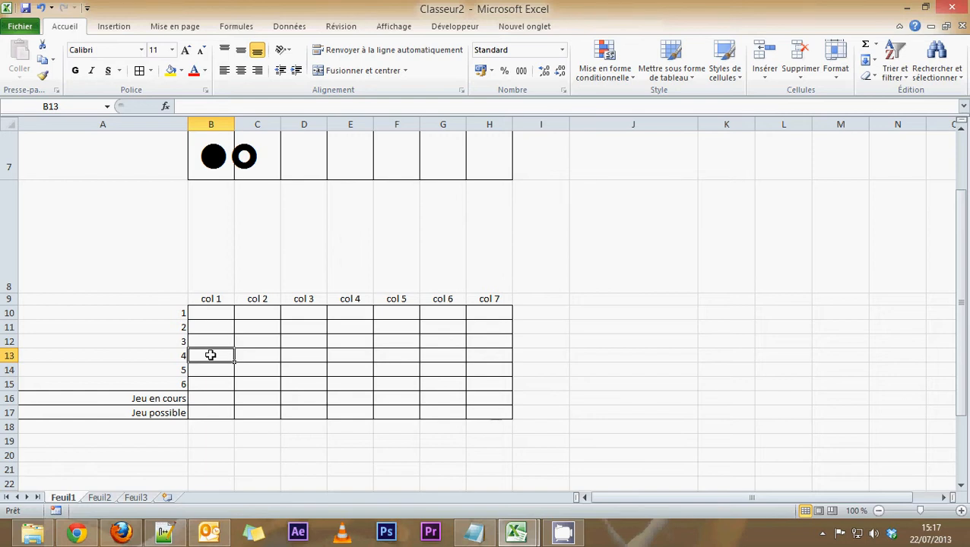
click(203, 399)
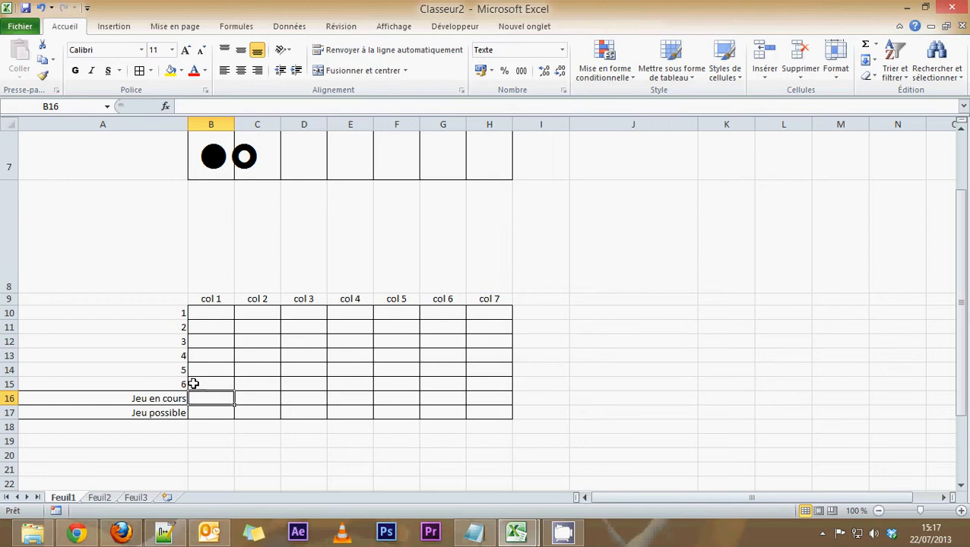
click(194, 384)
click(202, 370)
click(201, 356)
click(201, 341)
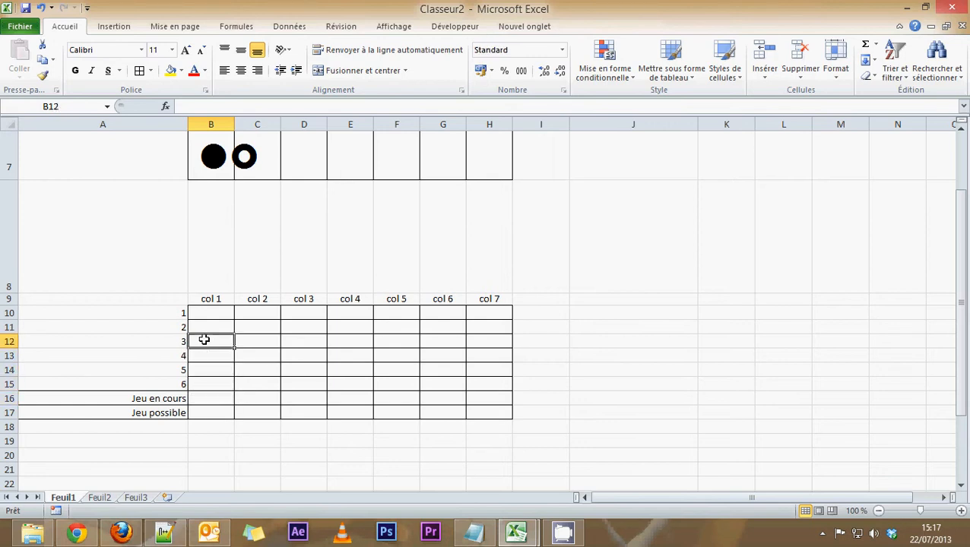
click(205, 327)
click(203, 314)
click(202, 384)
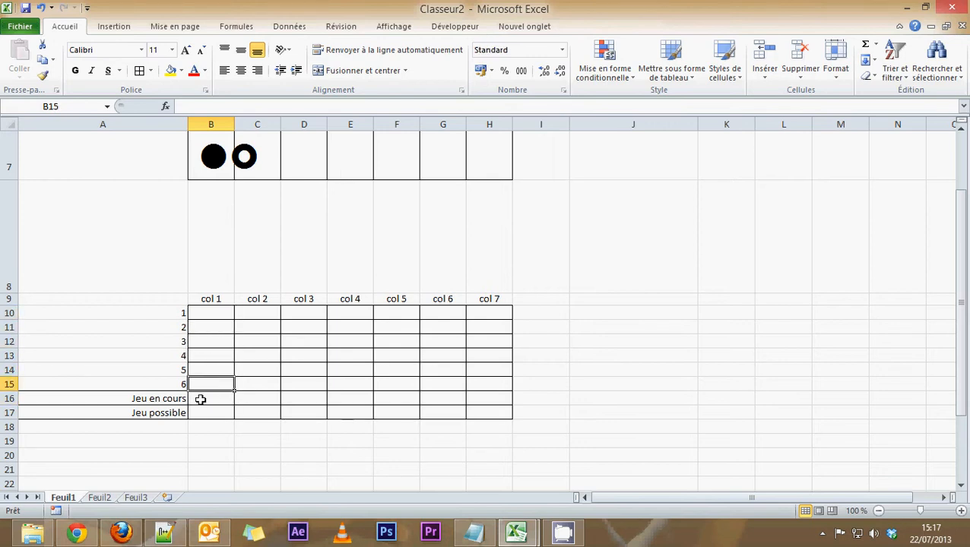
Step: Set the number format of the Jeu en cours cells B16:H16 to Standard
drag(199, 400, 468, 399)
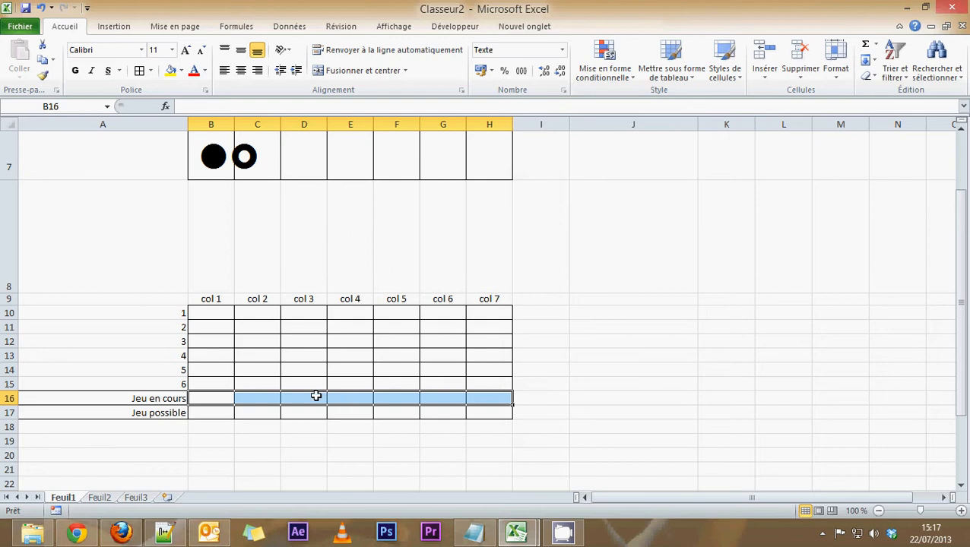
click(561, 49)
click(520, 67)
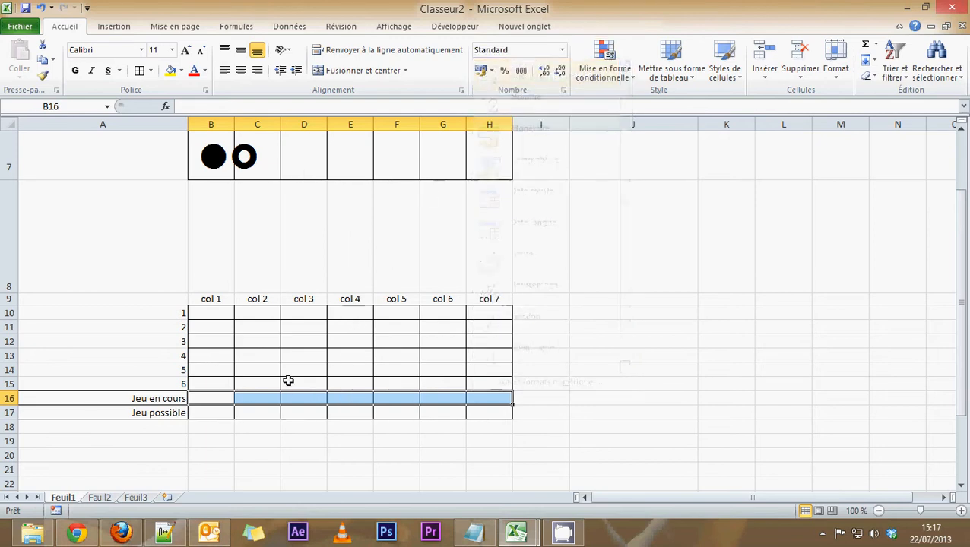
Step: Review each Jeu en cours cell from B16 to H16 and the col 1 cells above B16
drag(253, 427, 236, 418)
click(206, 399)
click(257, 400)
click(304, 399)
click(350, 399)
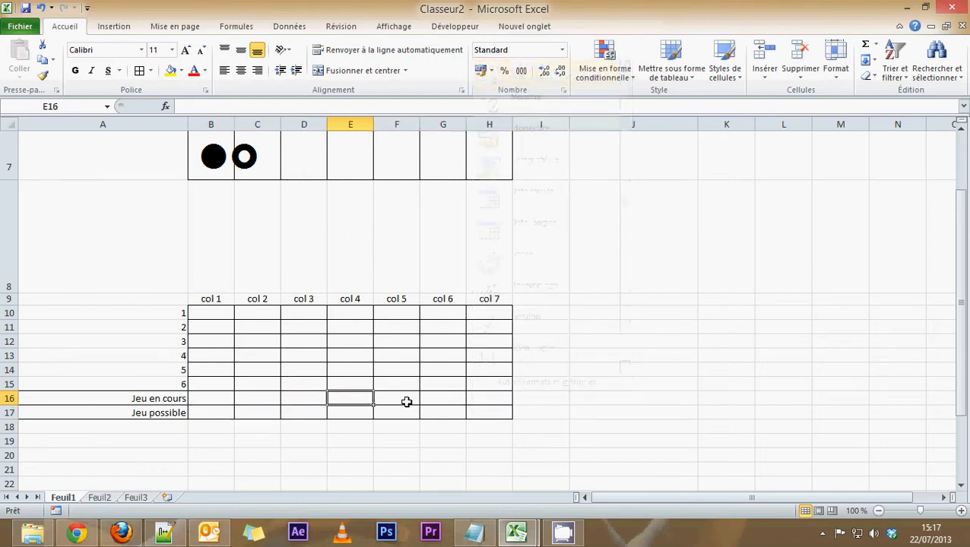
click(395, 399)
click(444, 399)
click(480, 398)
click(222, 399)
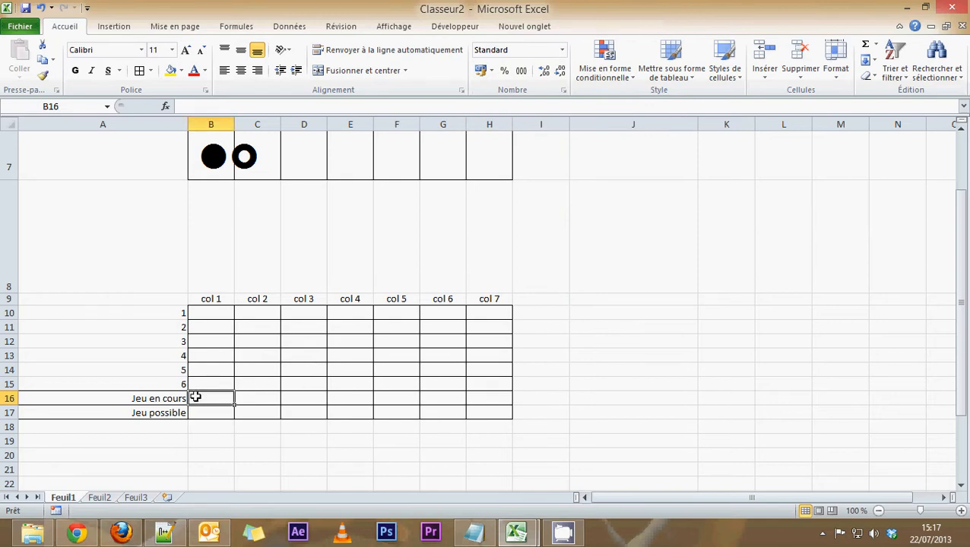
click(211, 369)
click(211, 341)
click(212, 313)
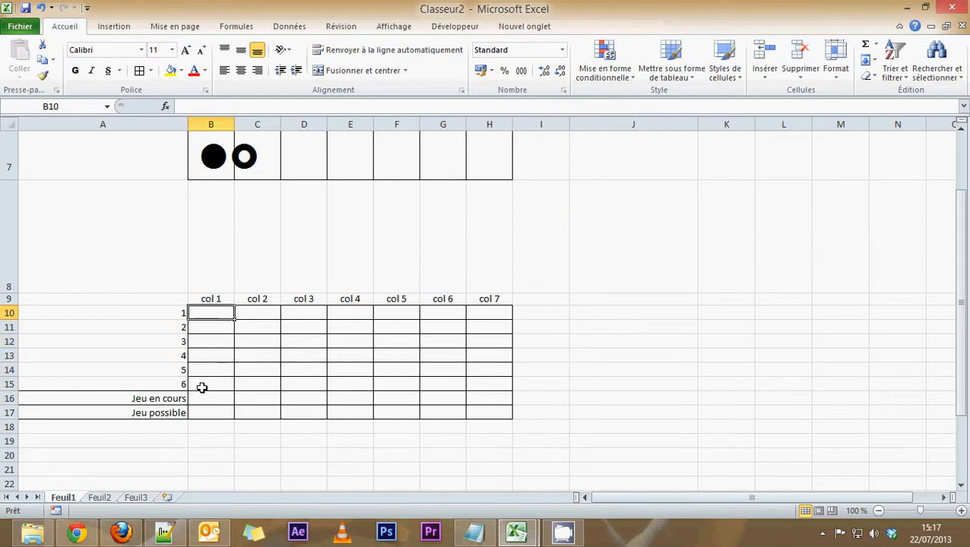
Step: Enter 121212 as the Jeu en cours value for col 1 in B16
click(201, 398)
text(1)
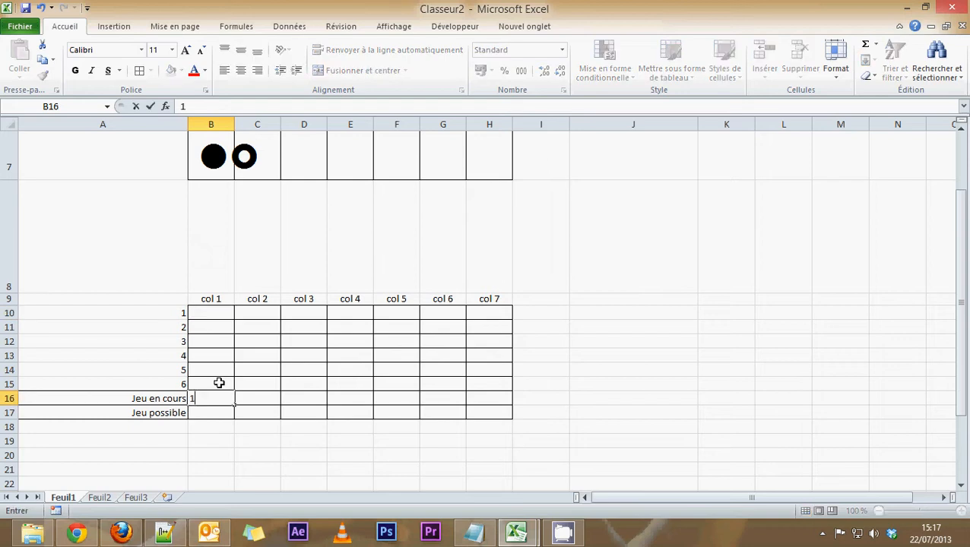
text(21212)
click(219, 383)
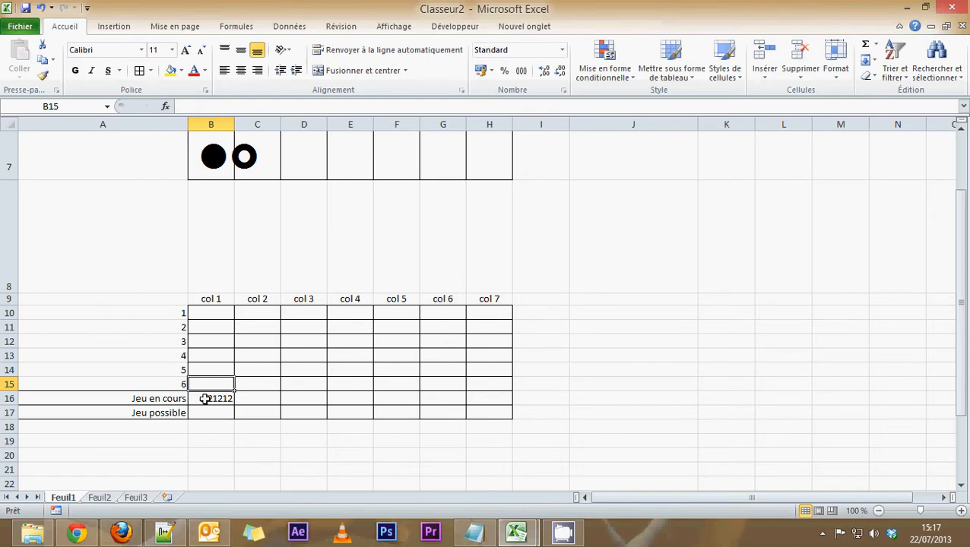
Step: Examine how the digits of the col 1 value in B16 map onto the row cells B15 up to B10
click(210, 370)
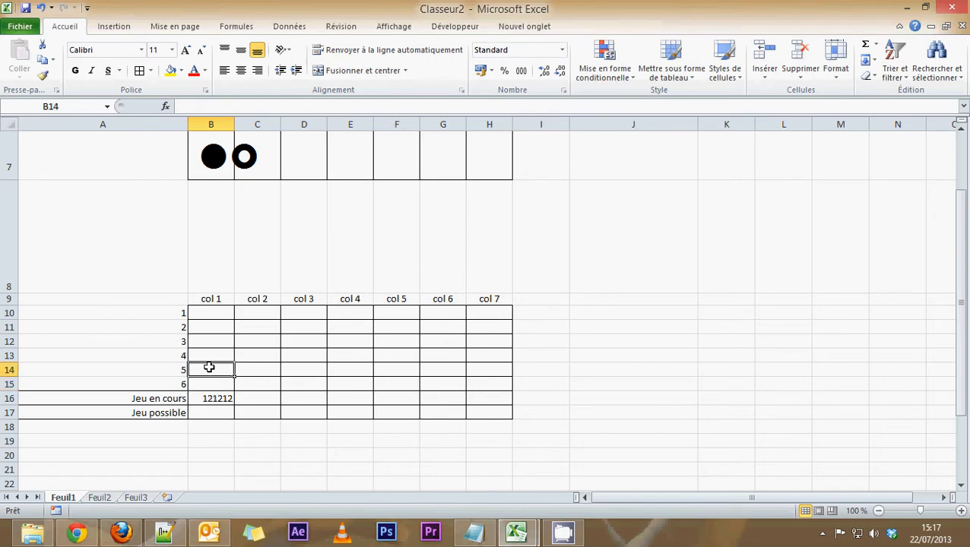
click(208, 356)
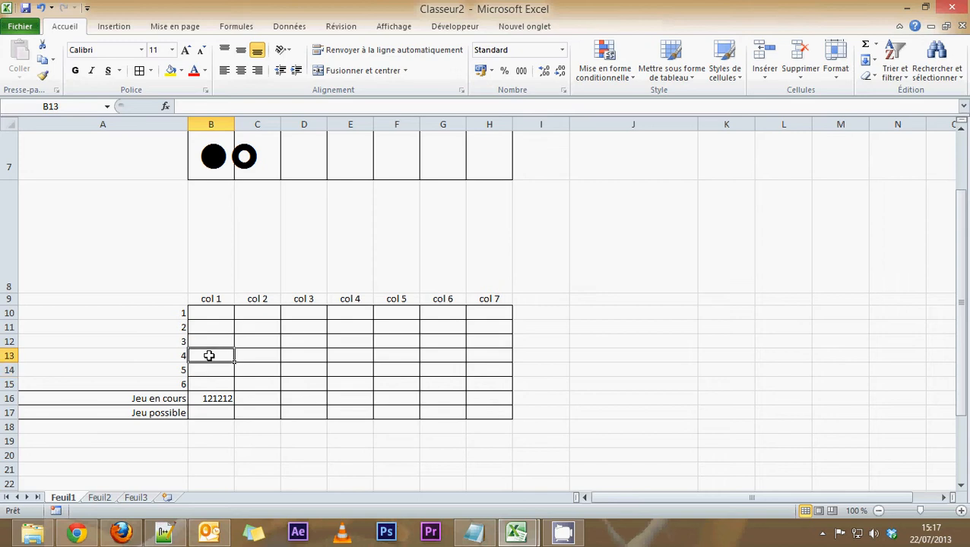
click(208, 342)
click(208, 327)
click(209, 313)
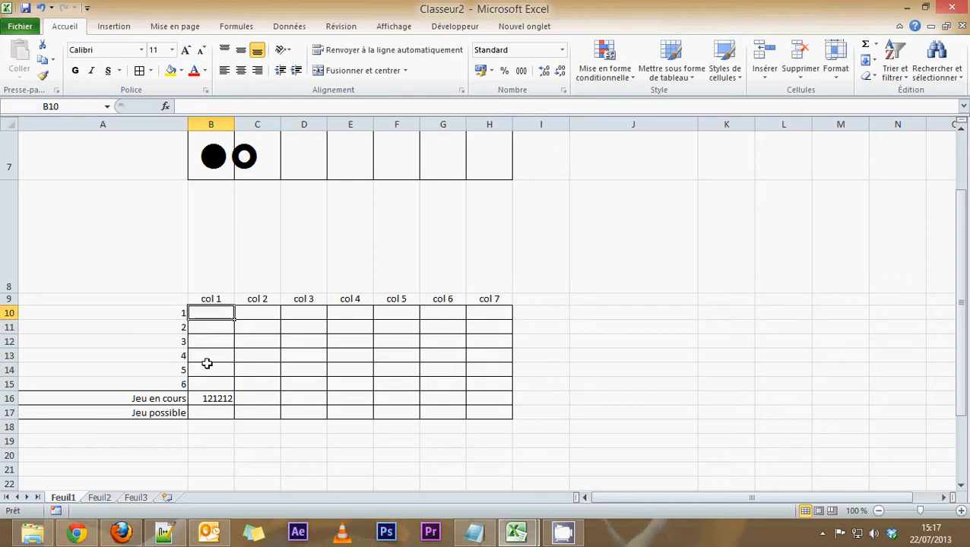
click(206, 397)
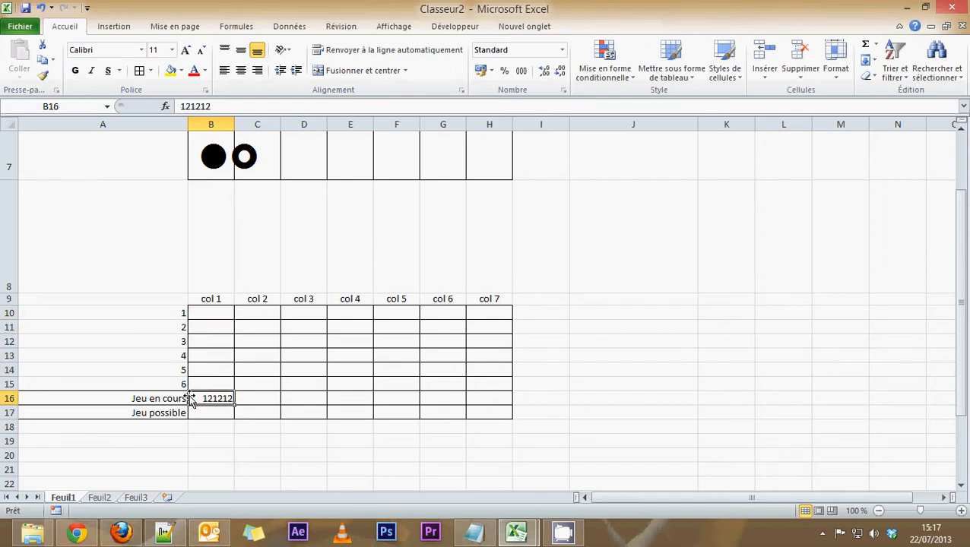
click(197, 386)
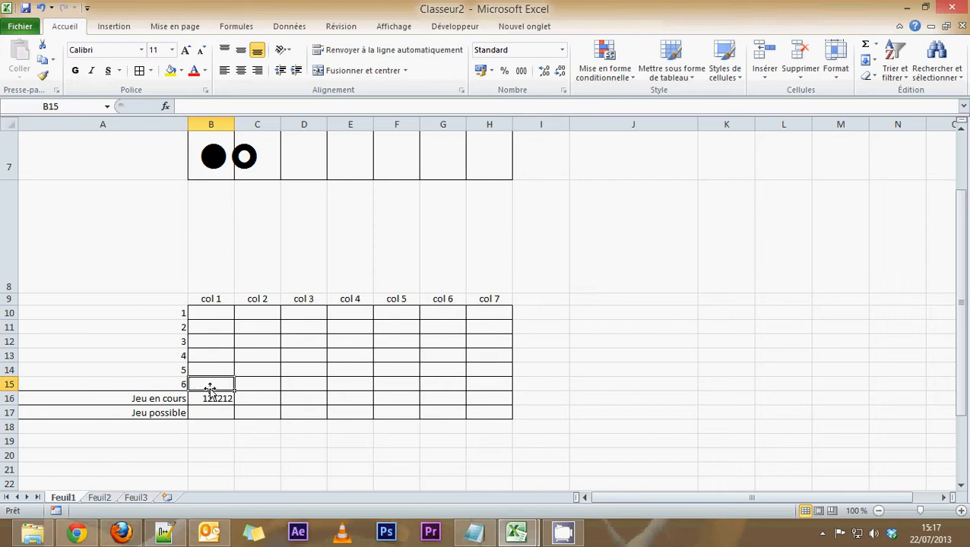
click(212, 368)
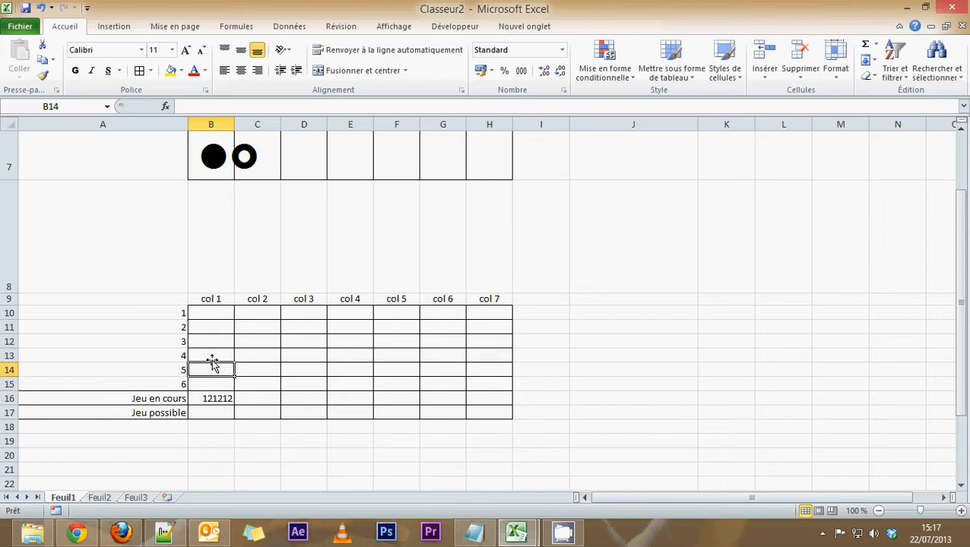
click(212, 354)
click(209, 339)
click(209, 321)
click(203, 313)
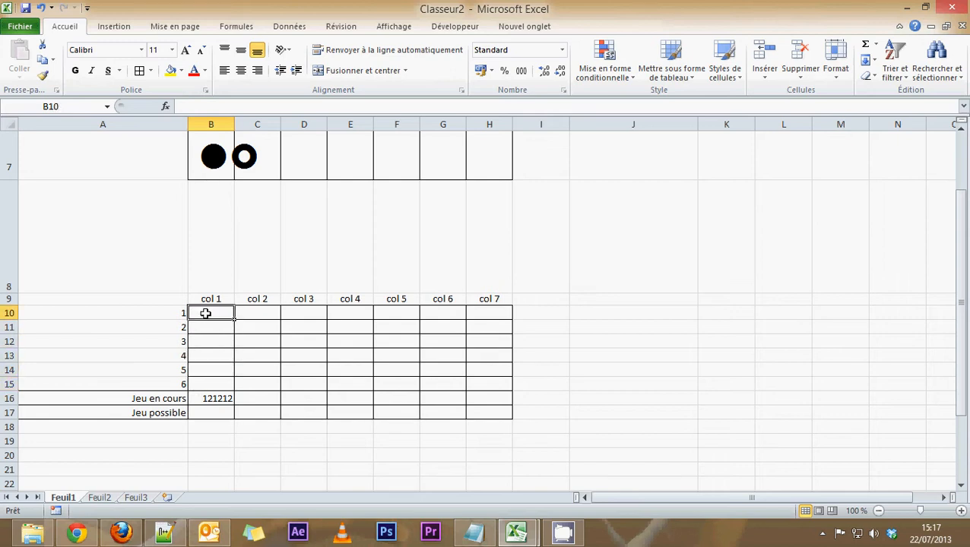
click(210, 398)
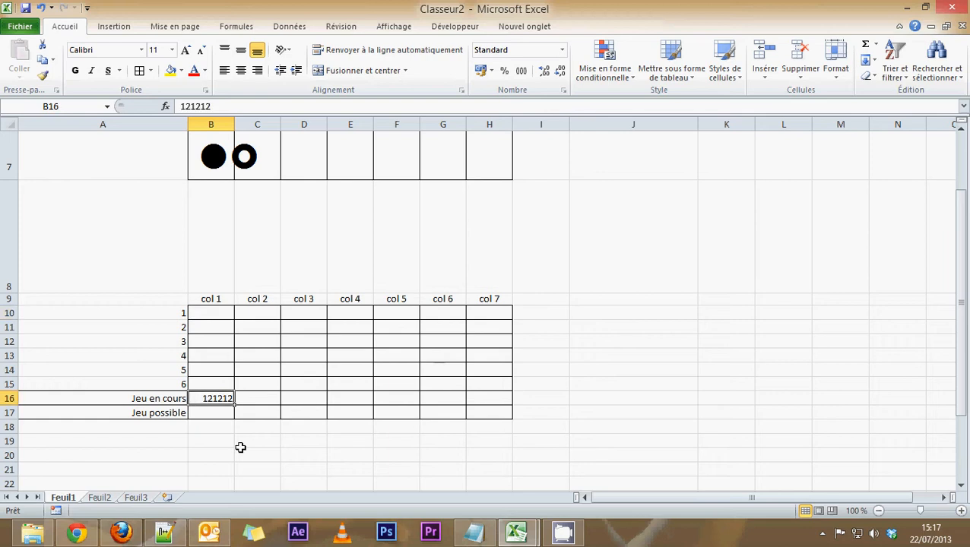
Step: Enter the Jeu en cours values 212121 in C16, 111111 in D16 and 222222 in E16
click(251, 402)
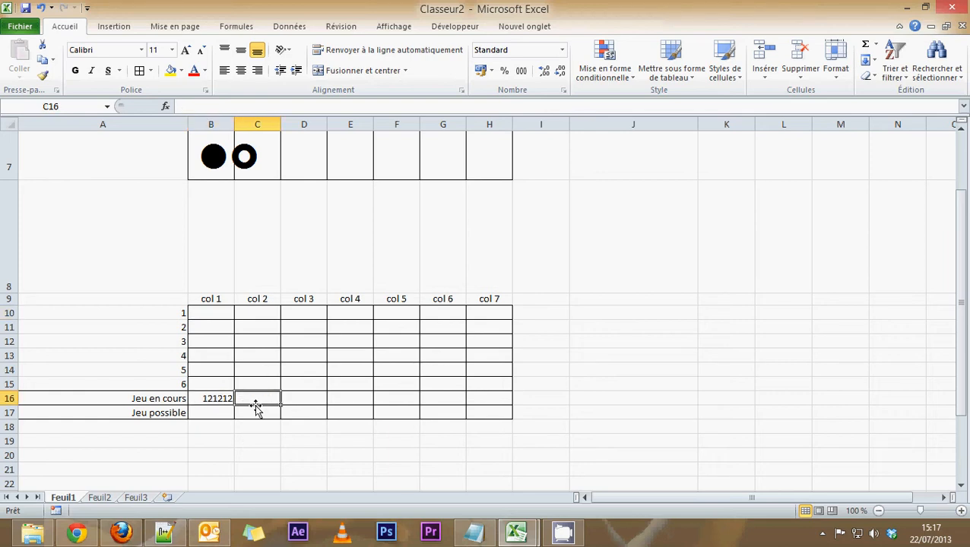
text(212121)
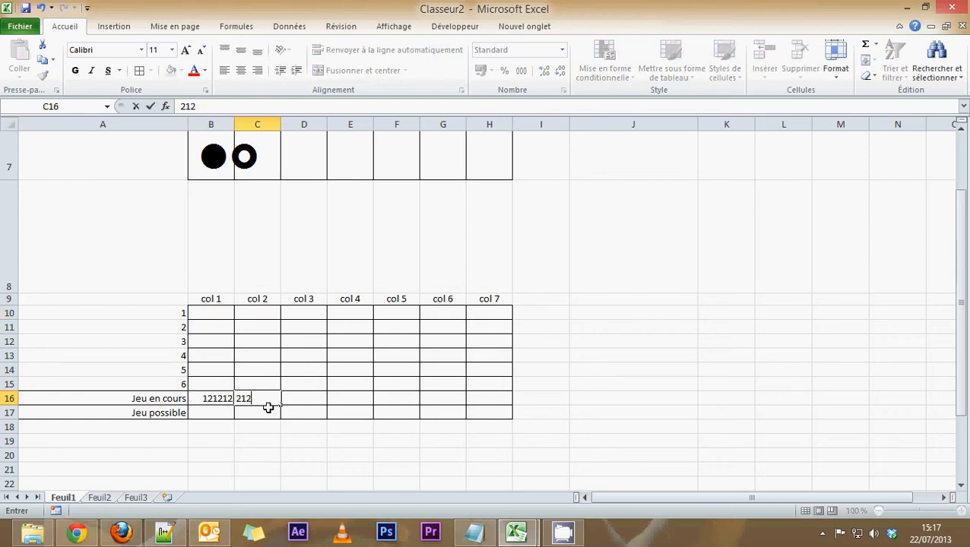
click(299, 397)
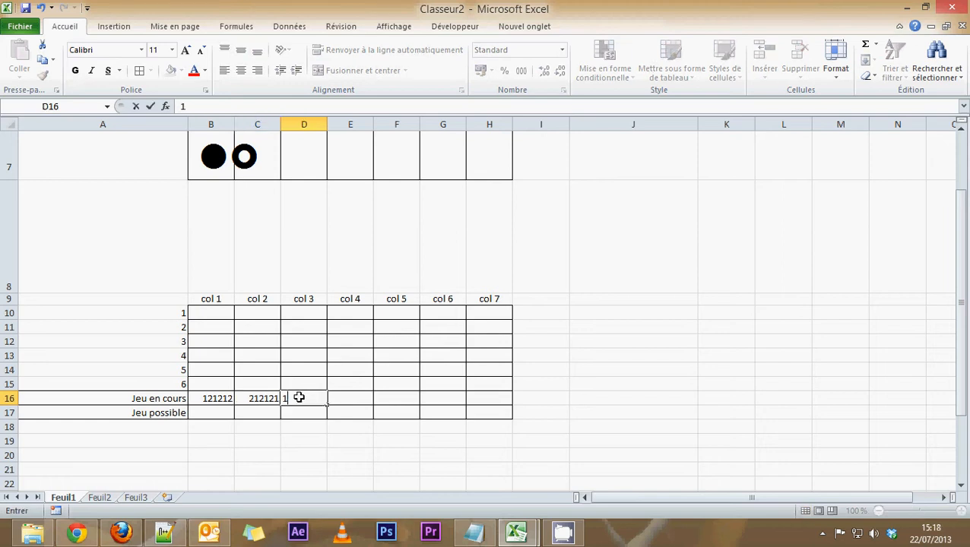
text(111111)
click(344, 397)
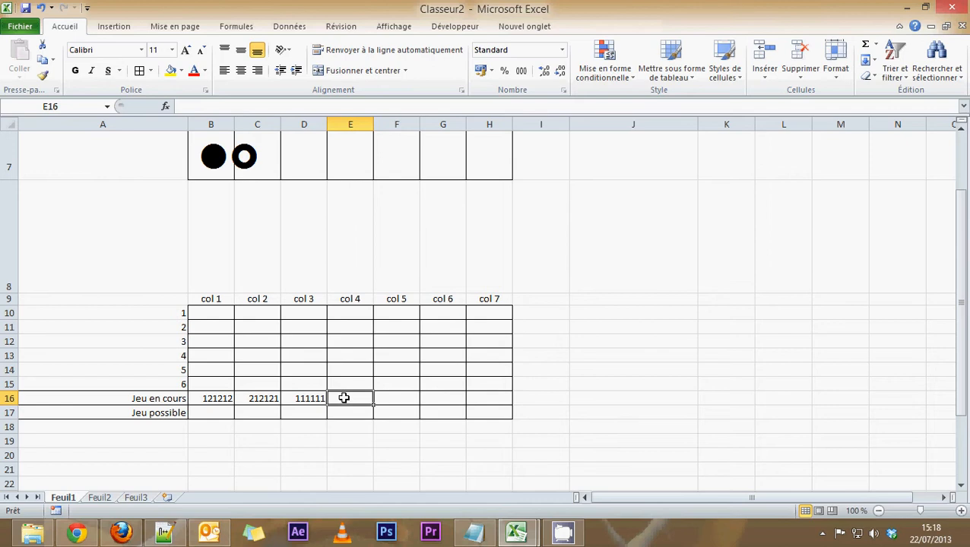
text(222222)
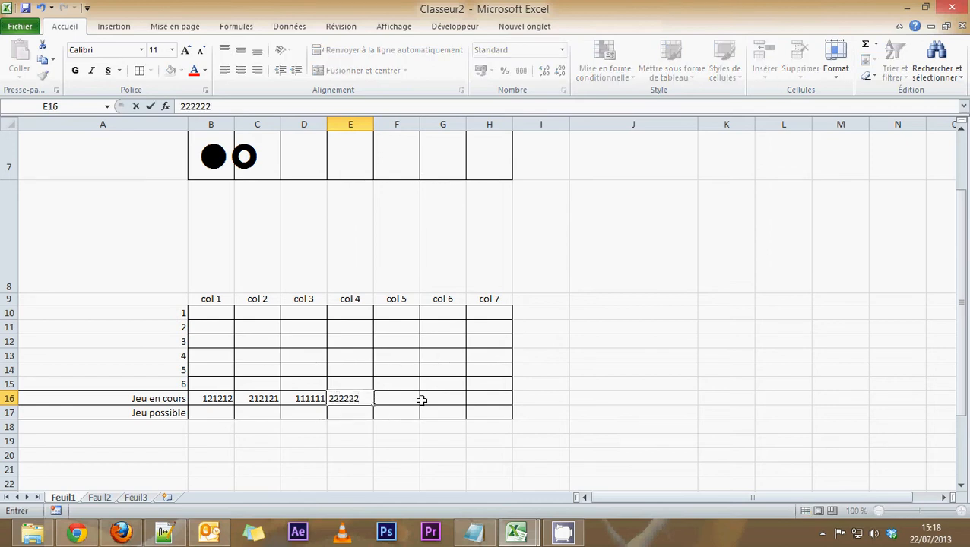
Step: Enter the Jeu en cours values 221122 in F16, 112211 in G16 and 111222 in H16, and select the row's values B16:H16
click(396, 397)
text(221)
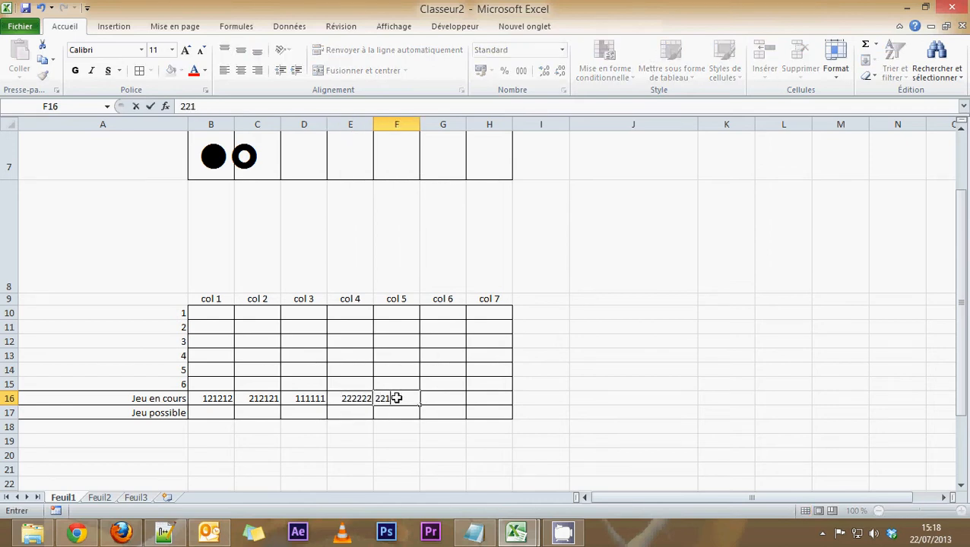
text(122)
click(450, 397)
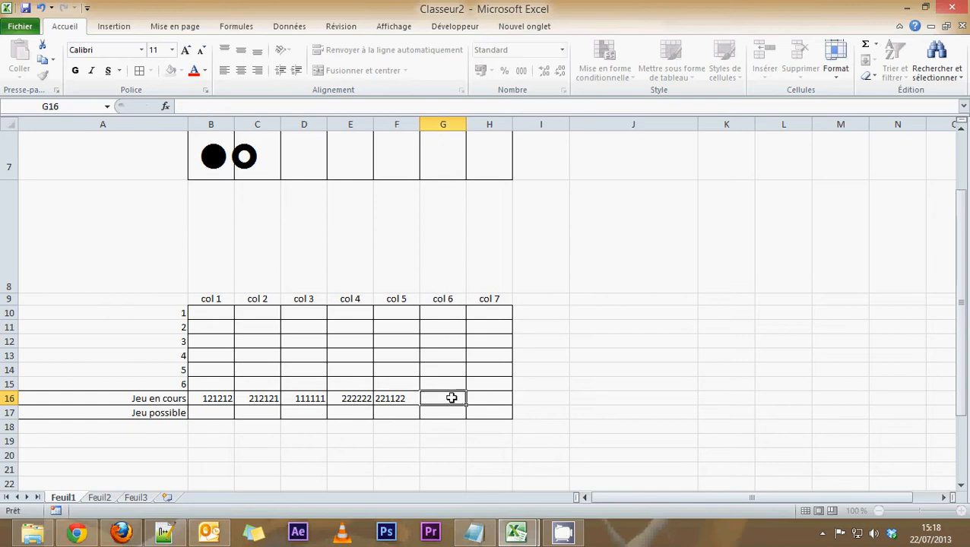
text(112525)
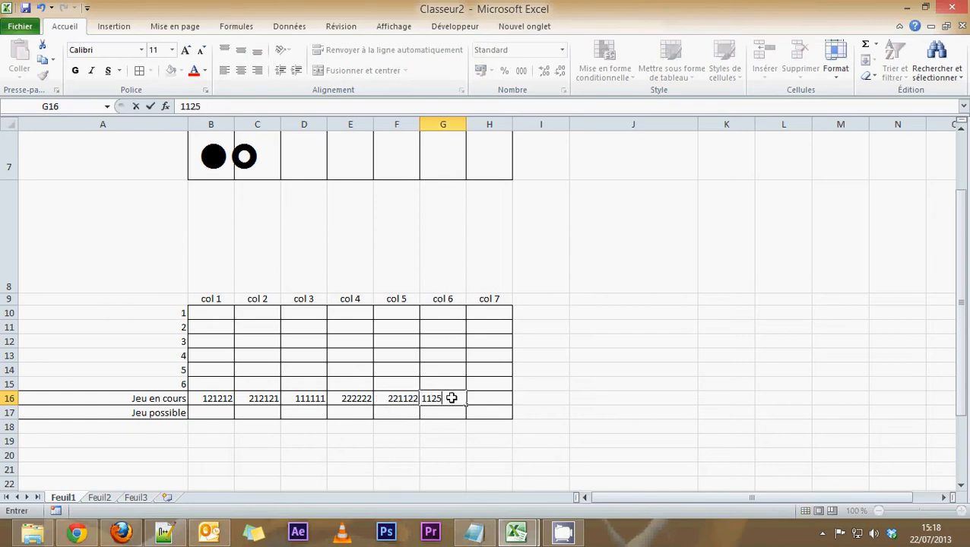
key(BackSpace)
text(2211)
click(484, 397)
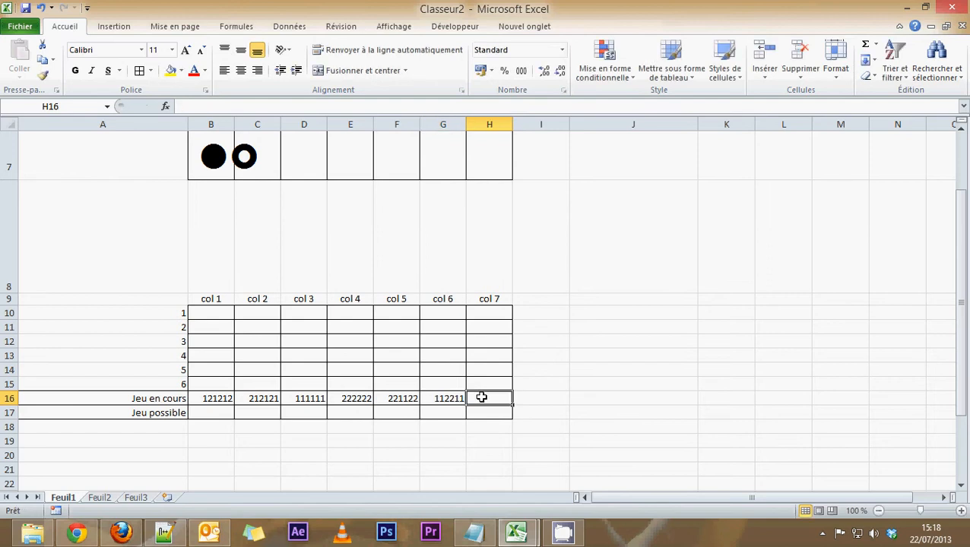
text(111222)
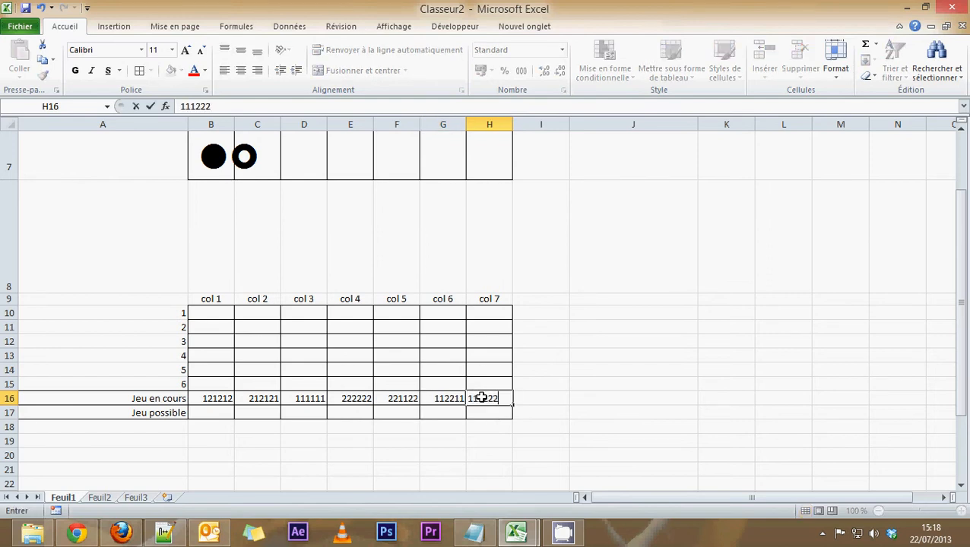
click(533, 370)
drag(485, 399, 226, 397)
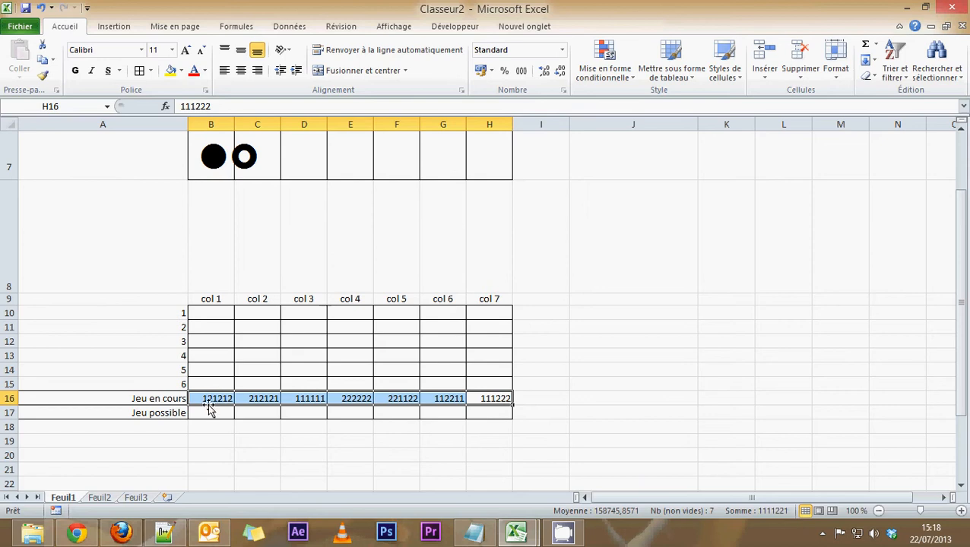
Step: Format the Jeu en cours values in B16:H16 as Texte and center them horizontally
click(219, 368)
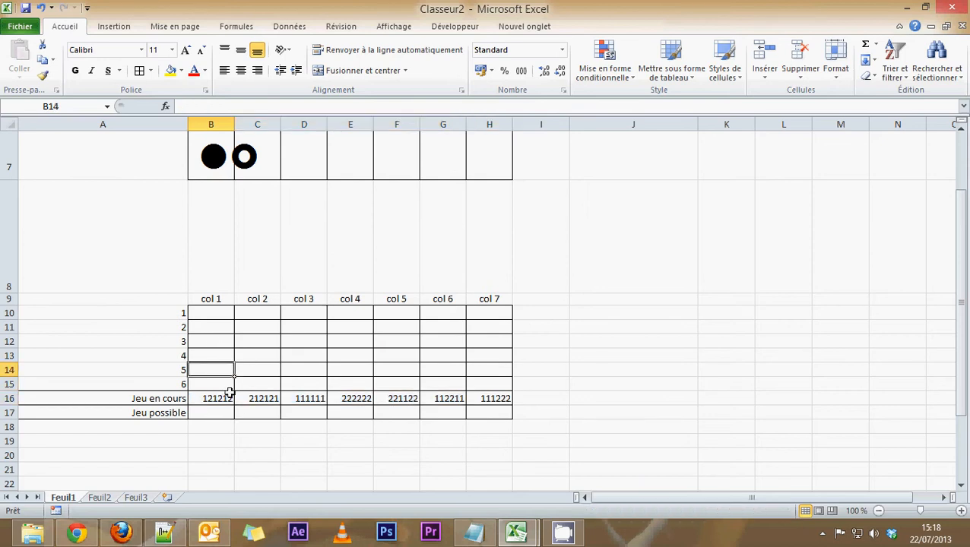
drag(226, 399, 490, 399)
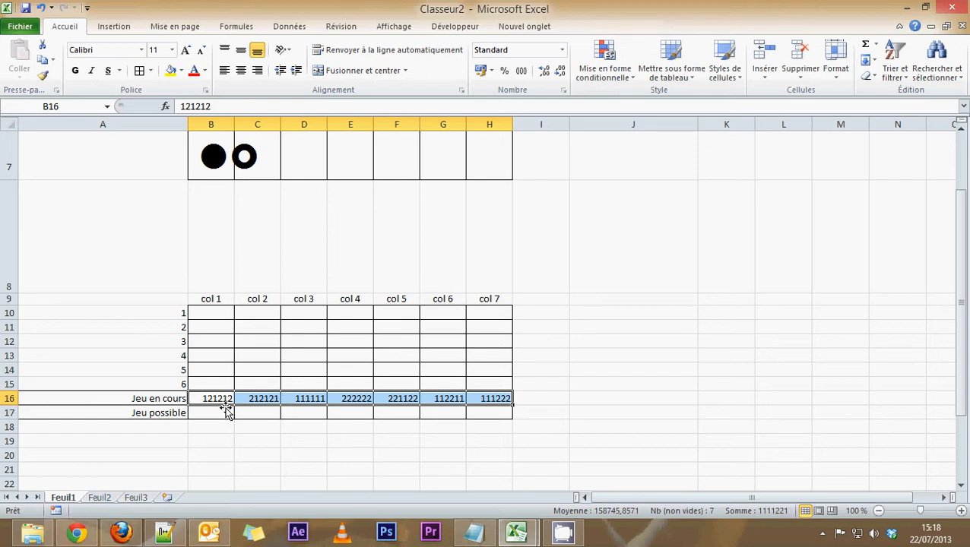
click(562, 50)
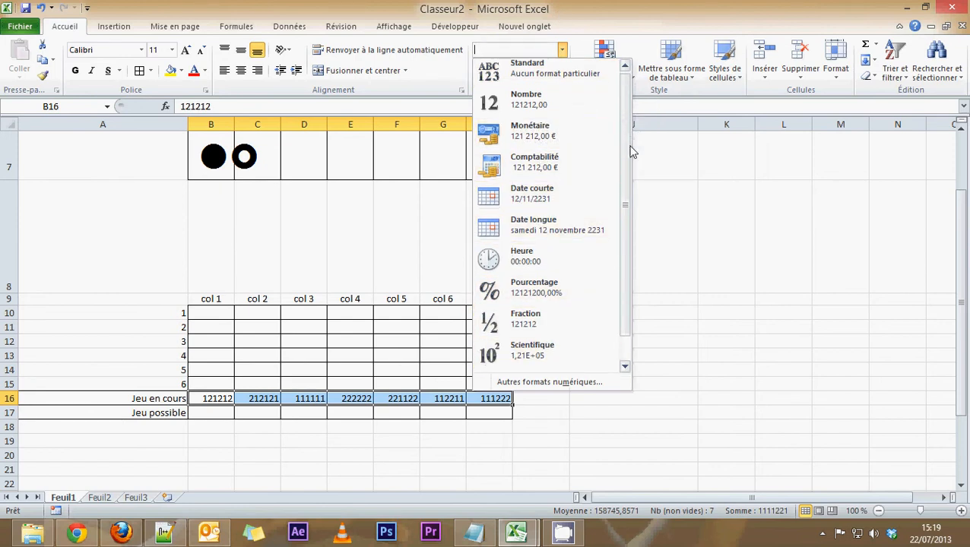
scroll(630, 152, down, 1)
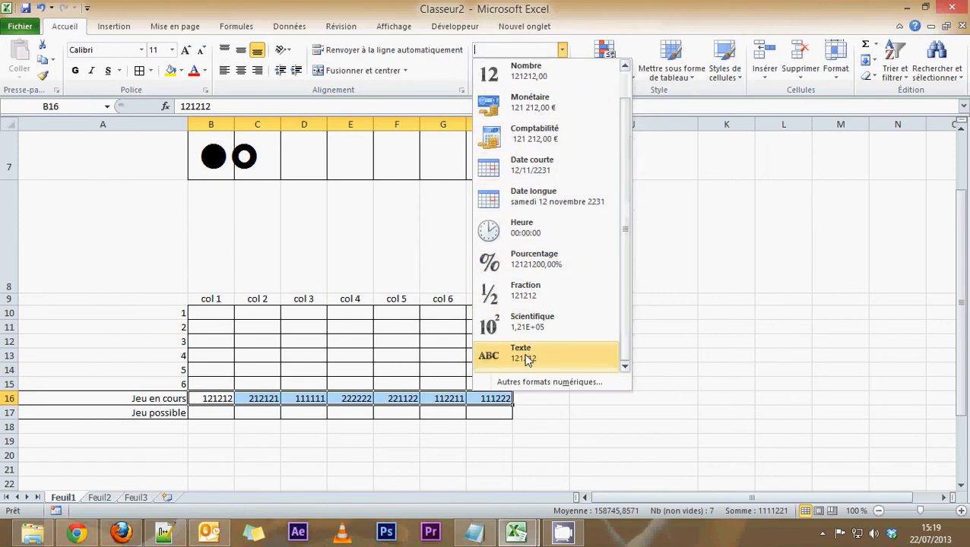
click(527, 357)
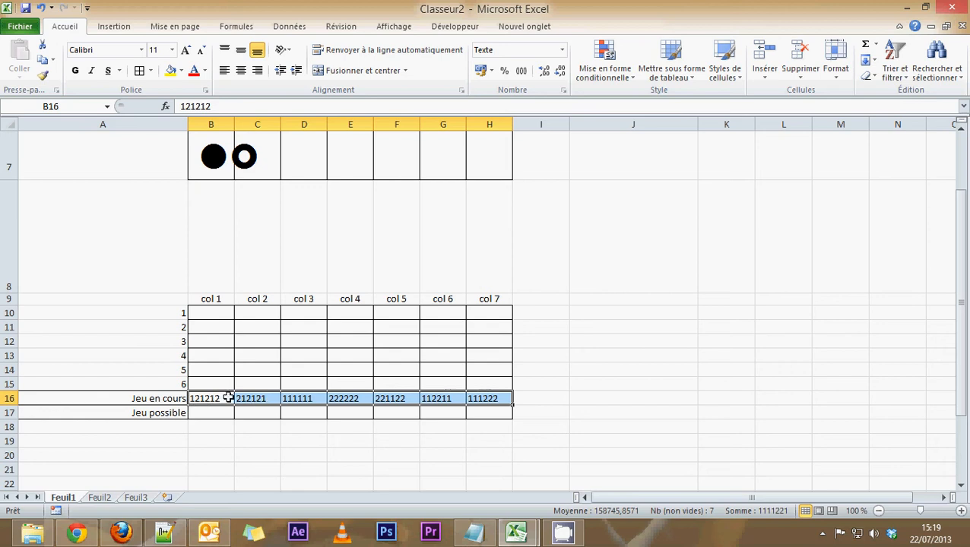
click(240, 70)
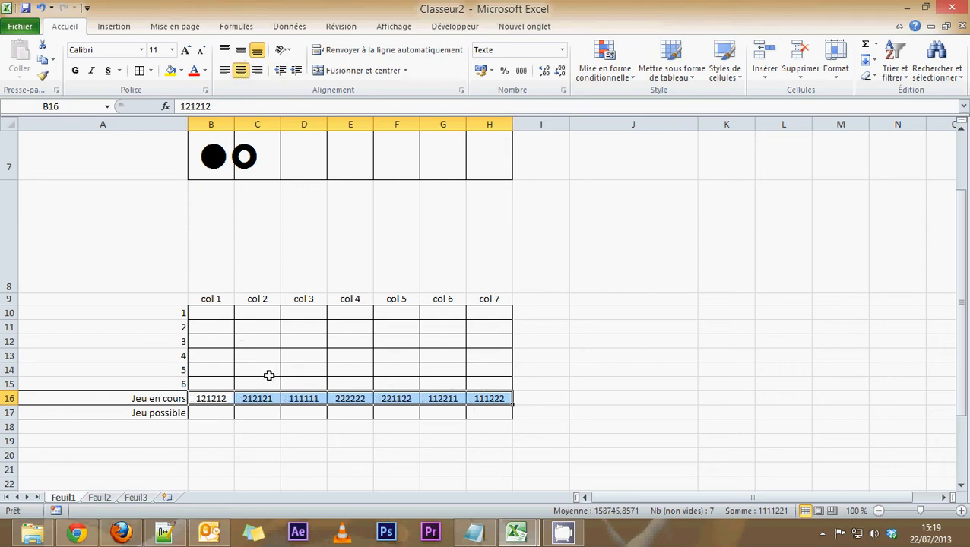
Step: Insert an STXT function in B15 with Texte B16, No_départ 1 and No_car 1
click(199, 382)
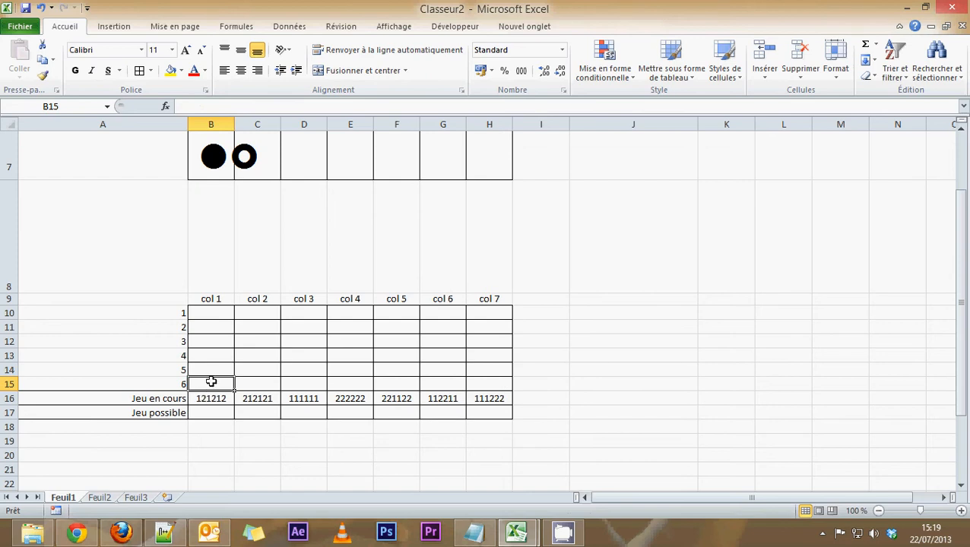
click(240, 26)
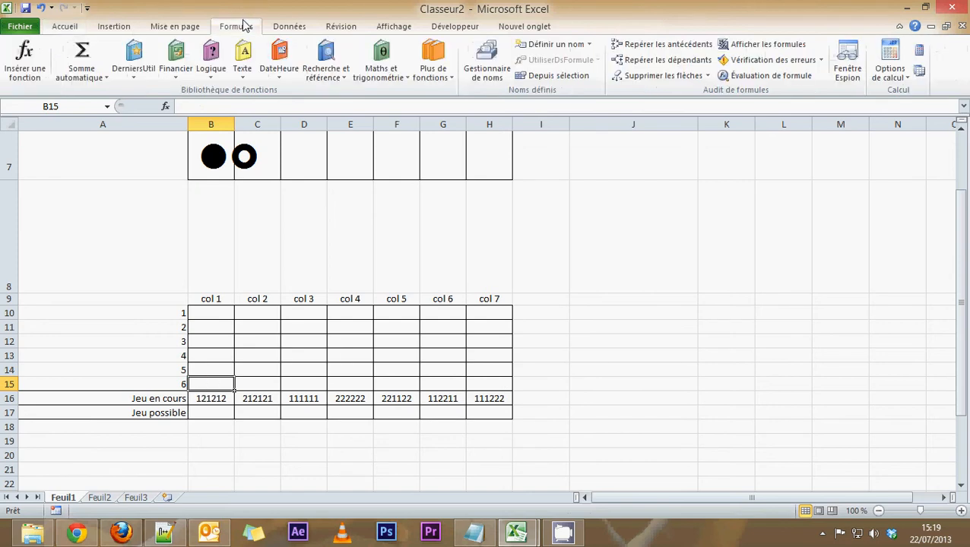
click(241, 66)
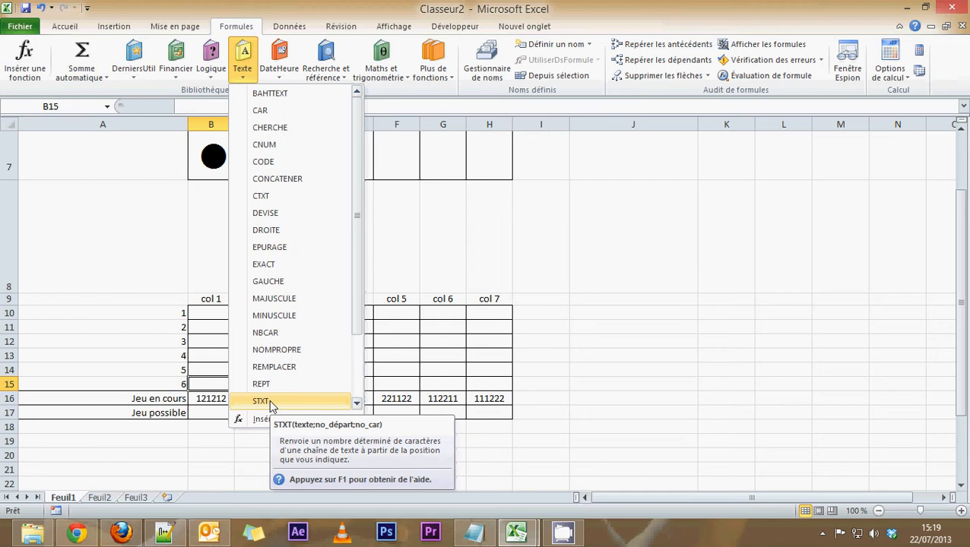
click(262, 401)
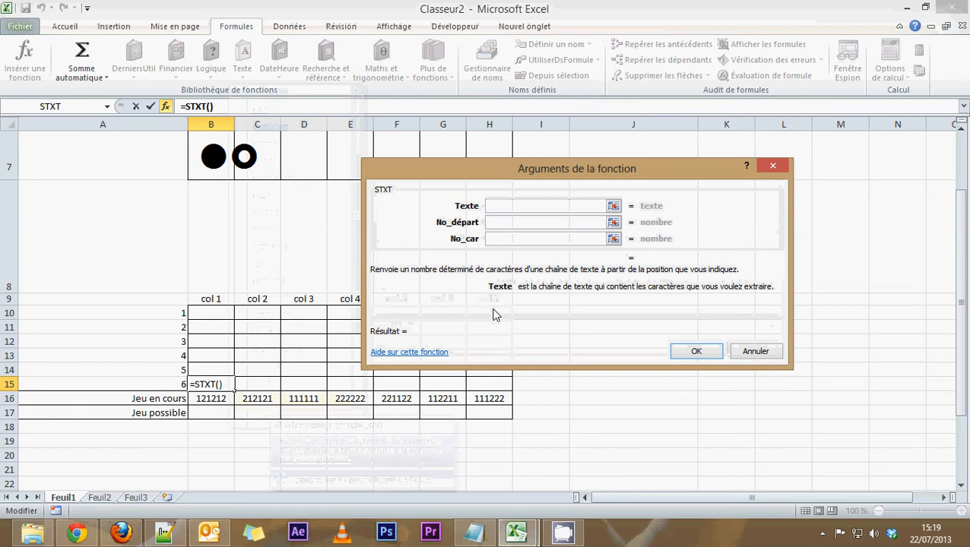
click(218, 403)
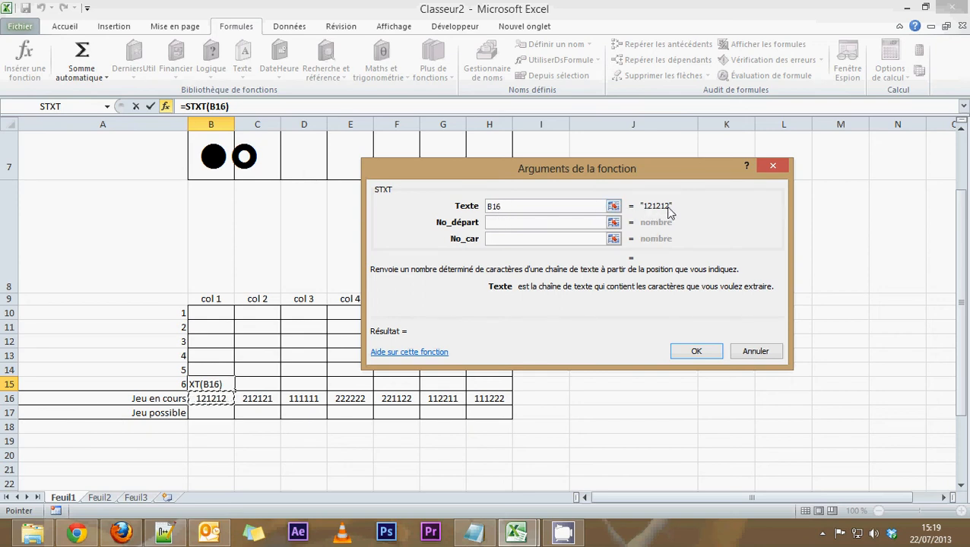
click(506, 223)
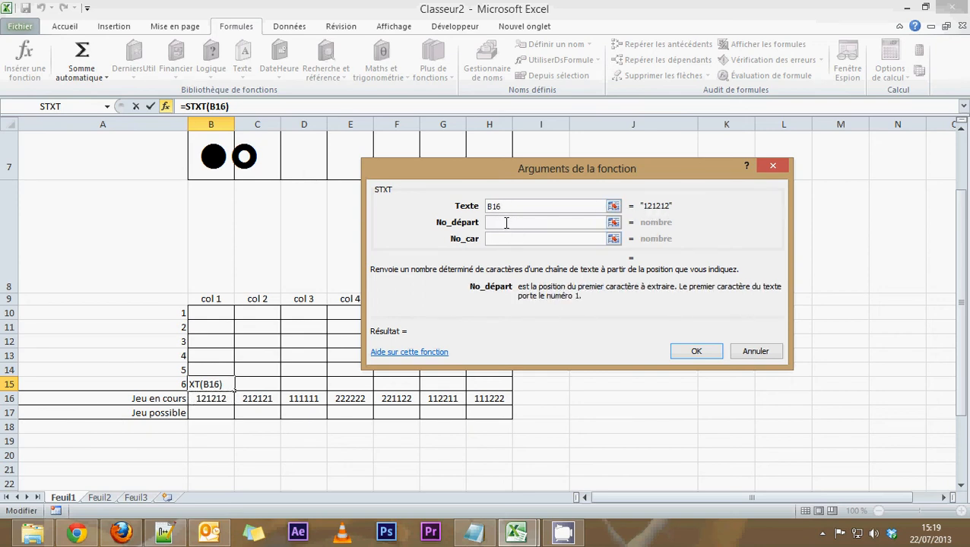
text(1)
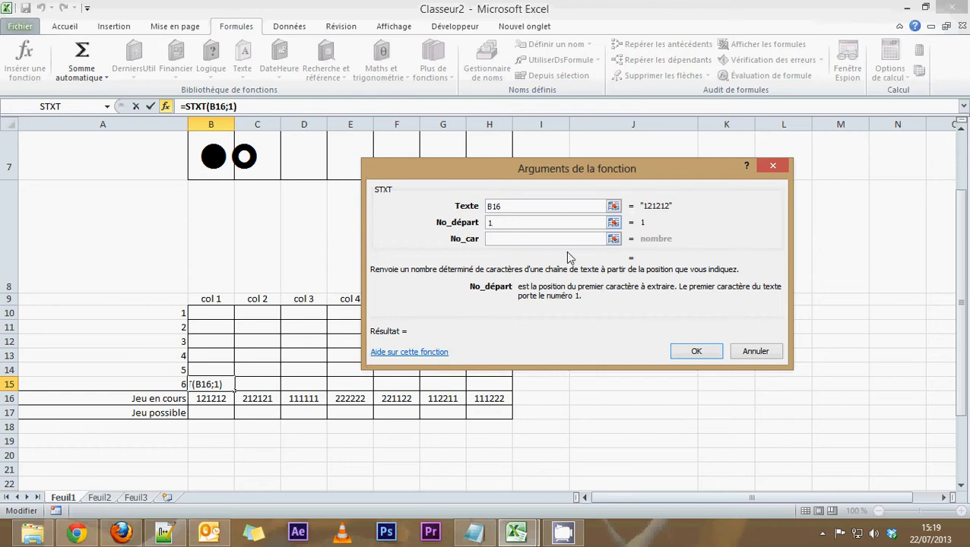
click(499, 240)
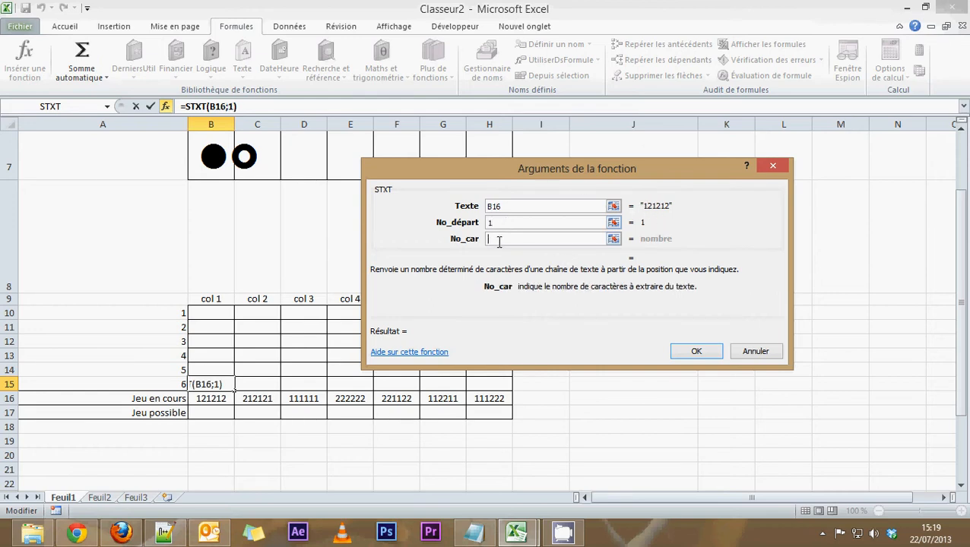
text(1)
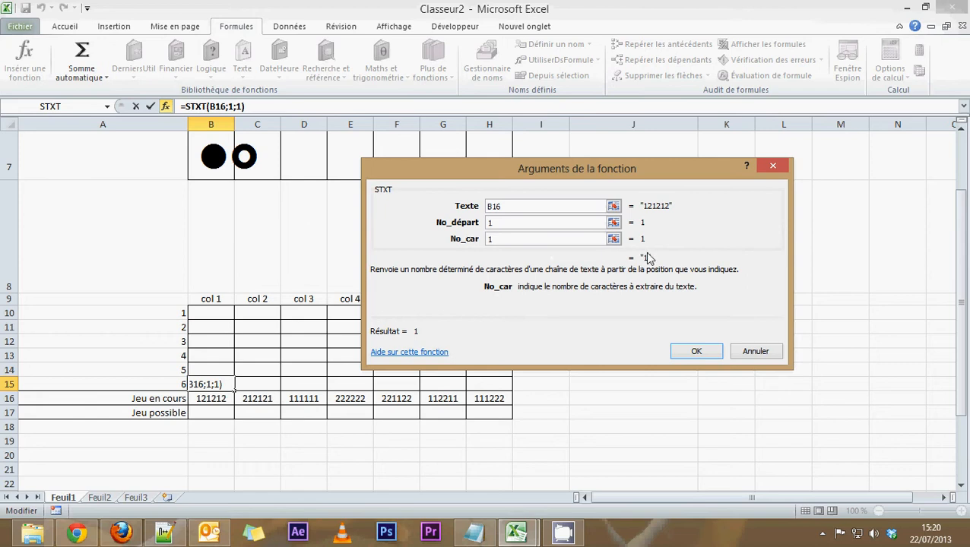
Step: Try No_départ values 2 and 6 in the STXT arguments to compare which digit is extracted
drag(498, 222, 484, 226)
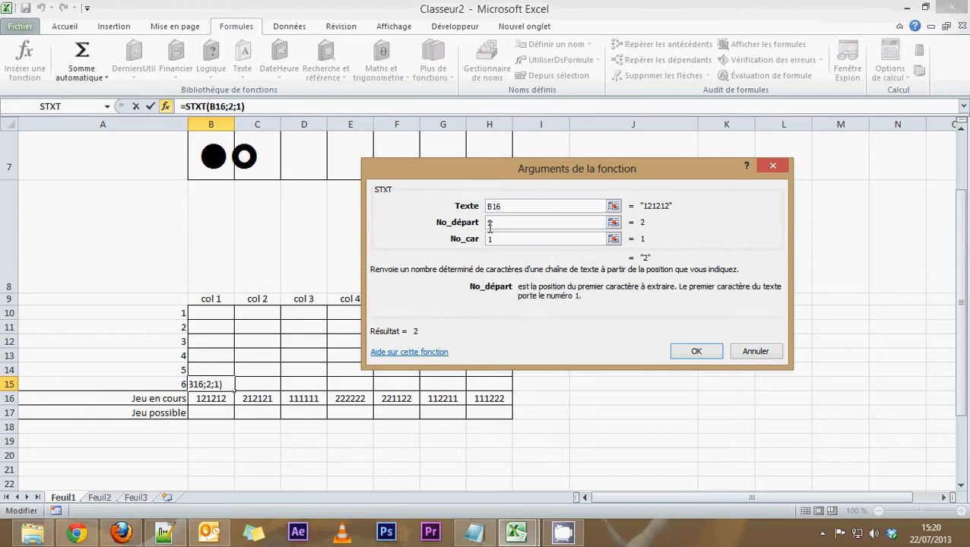
click(534, 240)
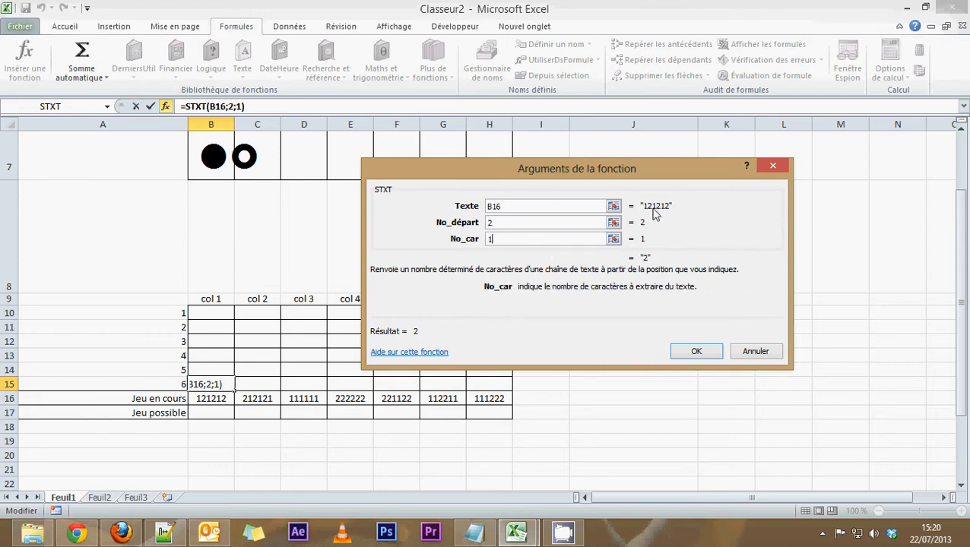
click(491, 223)
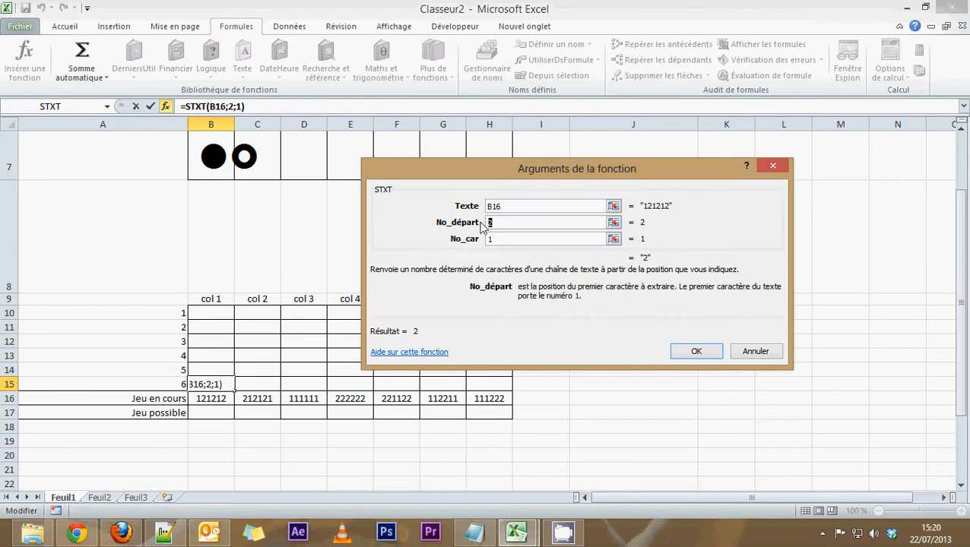
text(6)
click(494, 238)
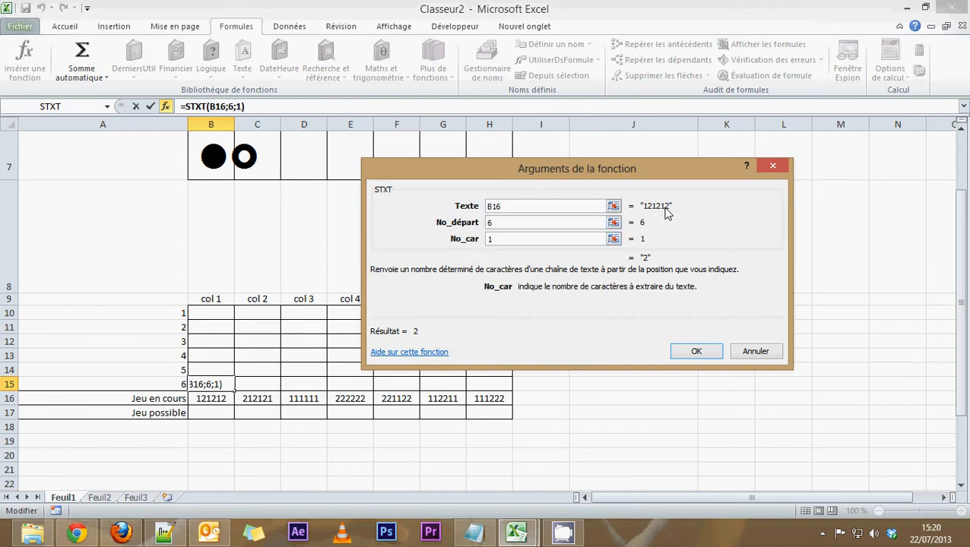
Step: Set No_départ to 1 and confirm the STXT formula in B15
key(shift+Tab)
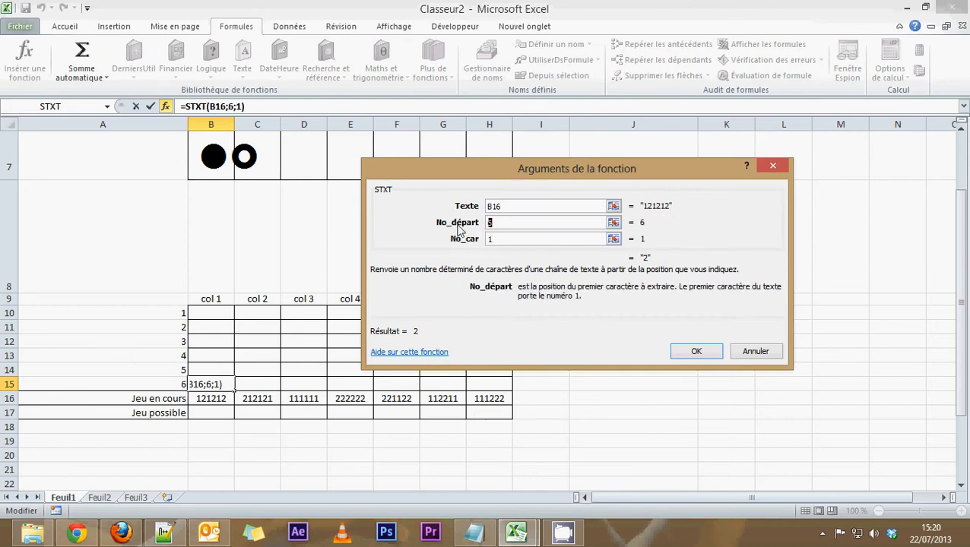
text(1)
key(Tab)
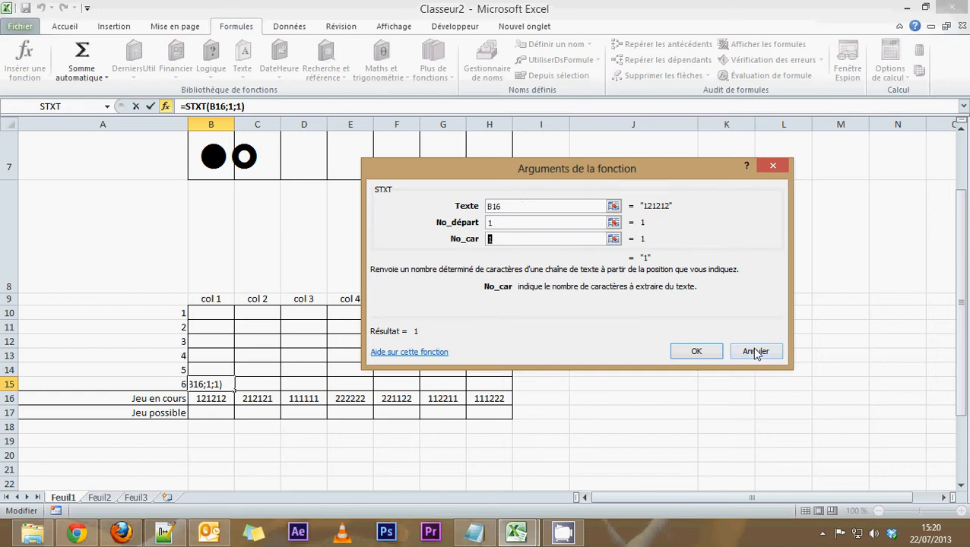
click(697, 352)
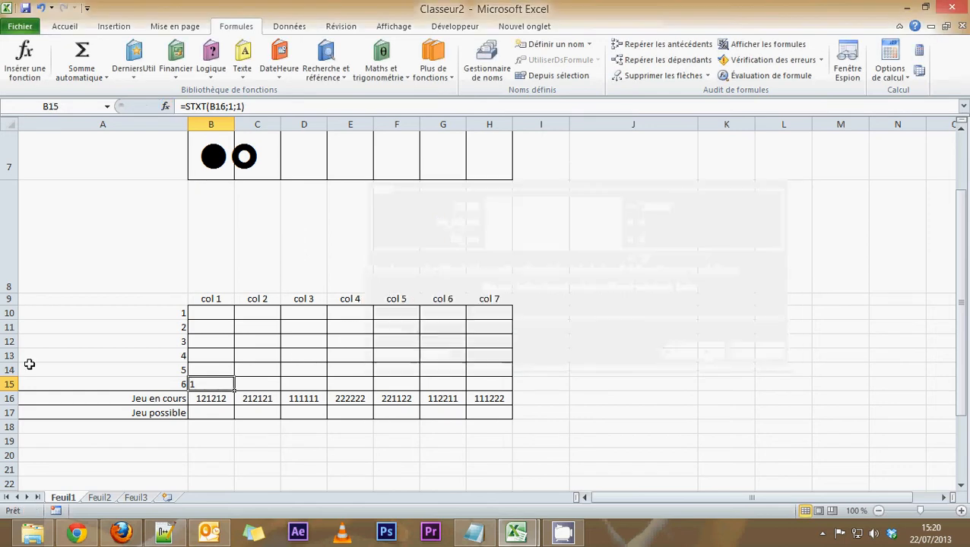
click(172, 383)
drag(178, 312, 176, 383)
click(216, 385)
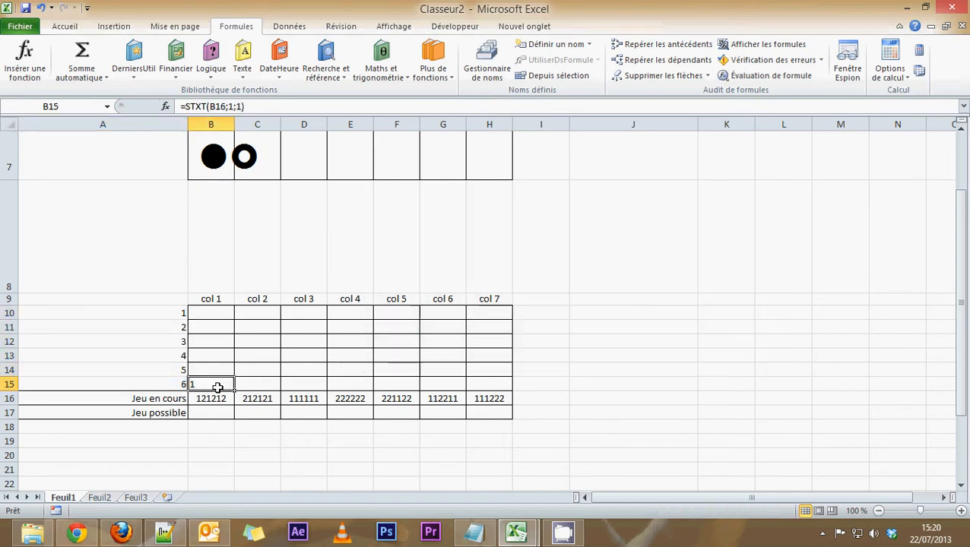
click(215, 371)
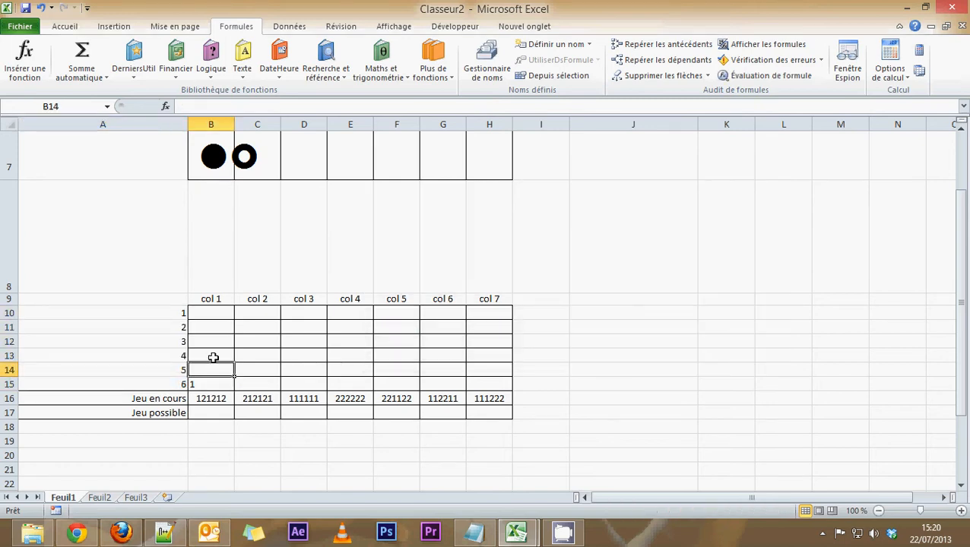
click(212, 357)
click(213, 342)
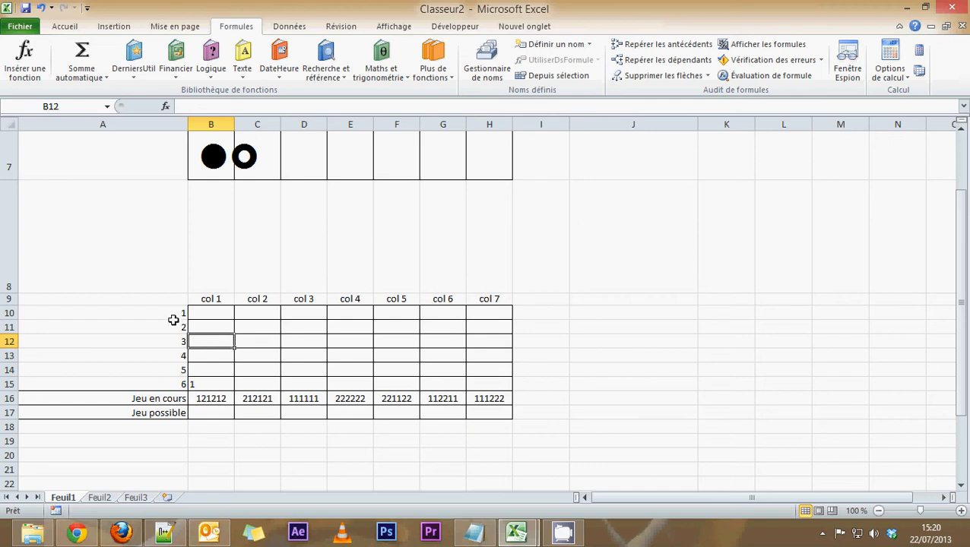
Step: Clear the row numbers in A10:A15
drag(173, 320, 174, 381)
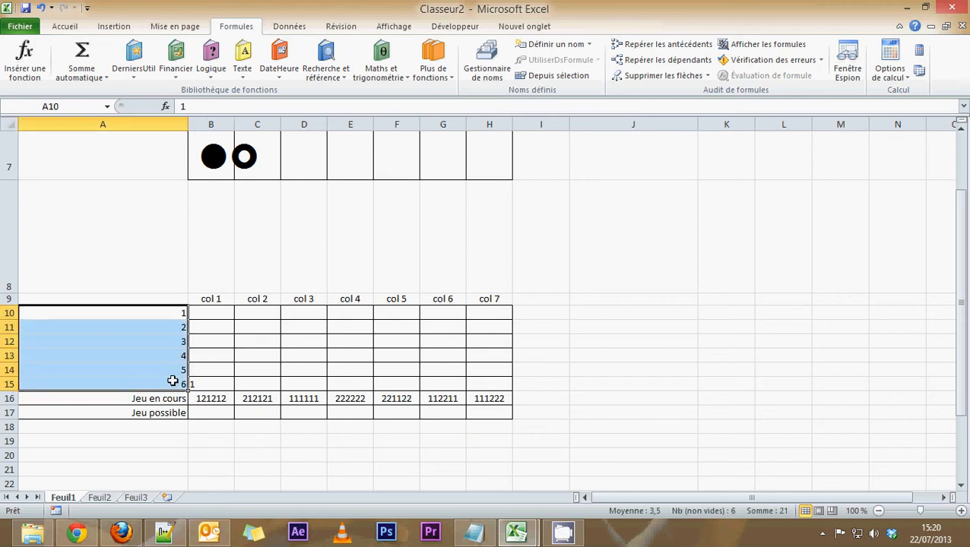
key(Delete)
click(173, 380)
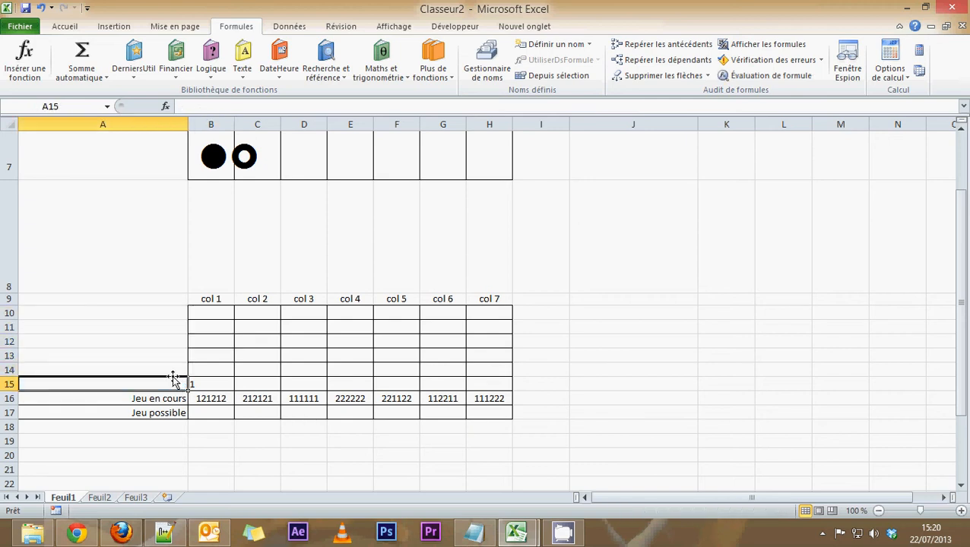
click(172, 367)
click(171, 357)
click(173, 327)
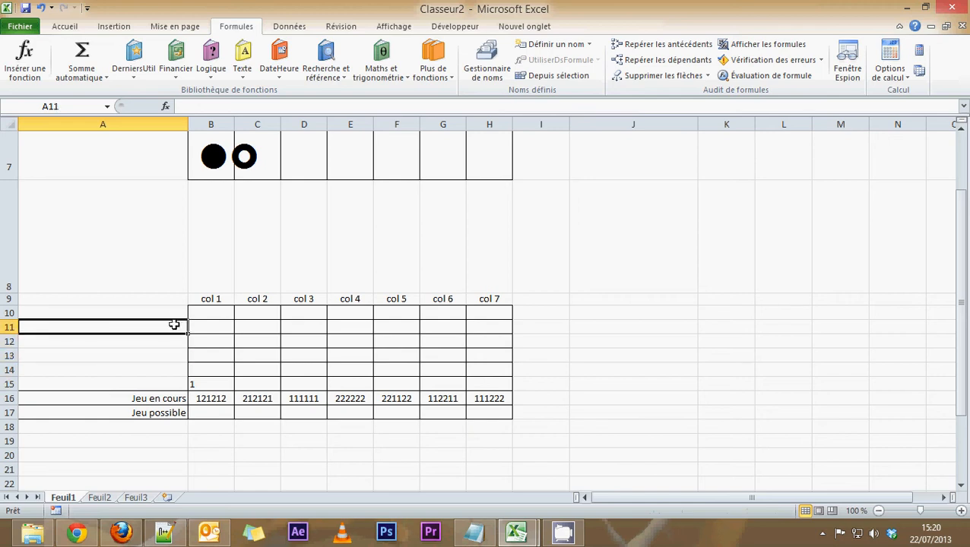
click(175, 313)
Step: Number the rows upward by entering 1 in A15 and 2 in A14, and extend the series to 6 in A10
click(175, 384)
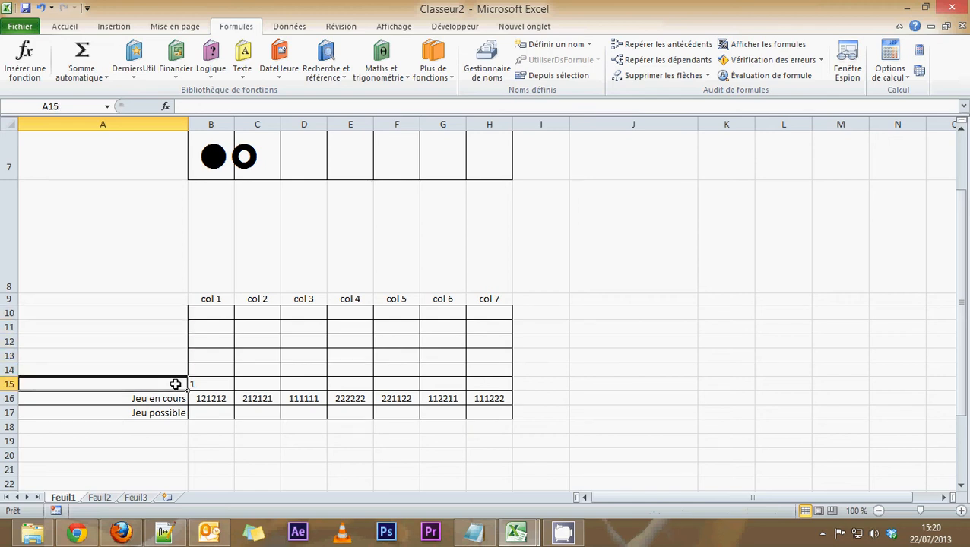
text(1)
click(175, 370)
text(2)
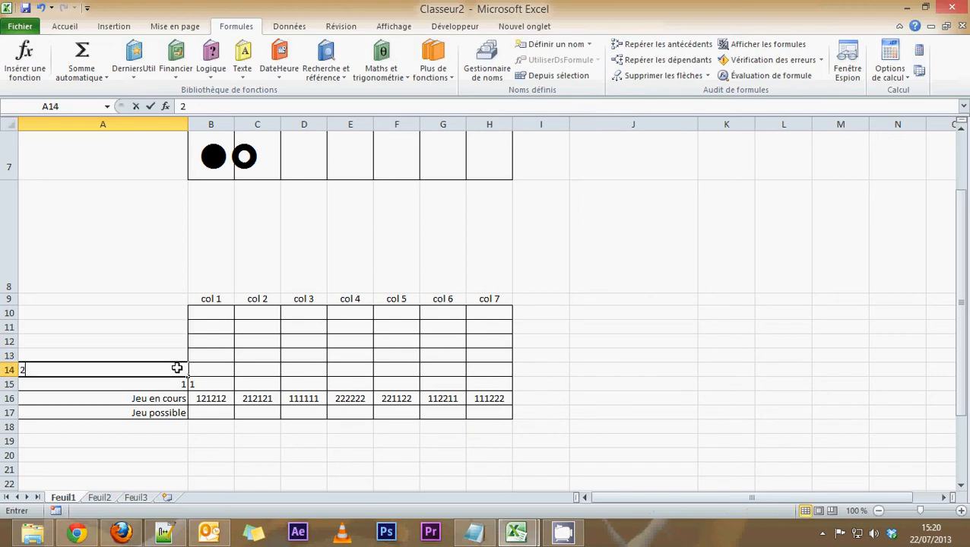
click(147, 380)
drag(146, 381, 188, 311)
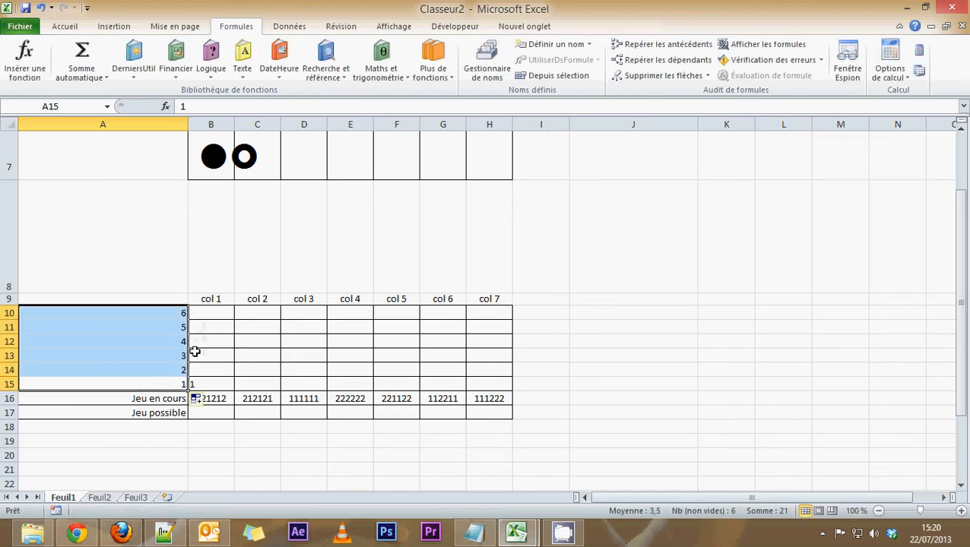
click(180, 311)
click(264, 336)
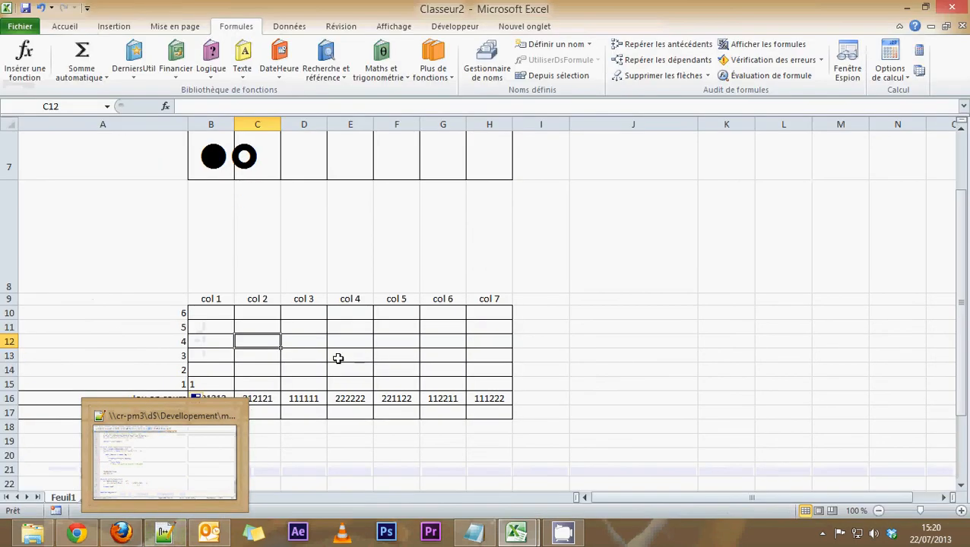
click(409, 370)
drag(225, 318, 217, 377)
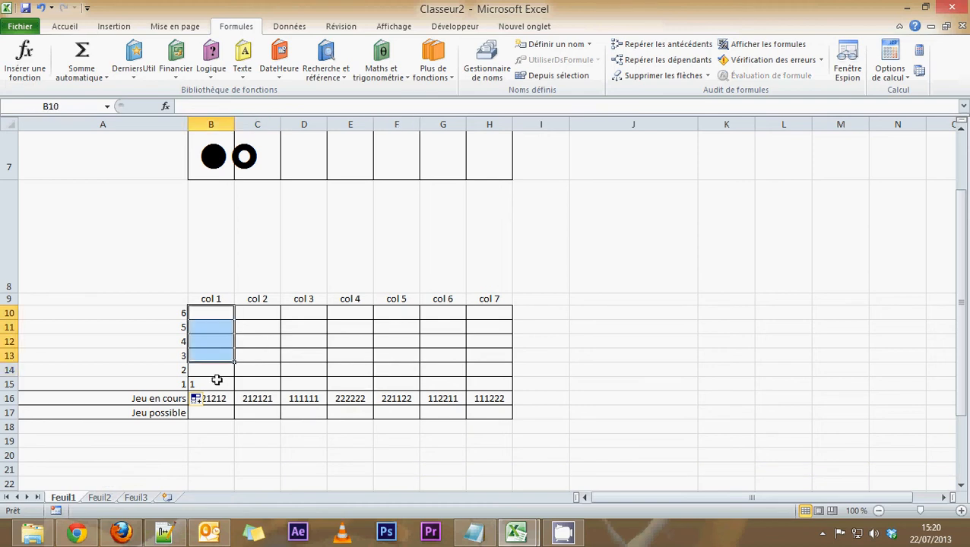
Step: Reopen the STXT arguments of B15 and lock the row of the Texte reference as B$16
click(214, 383)
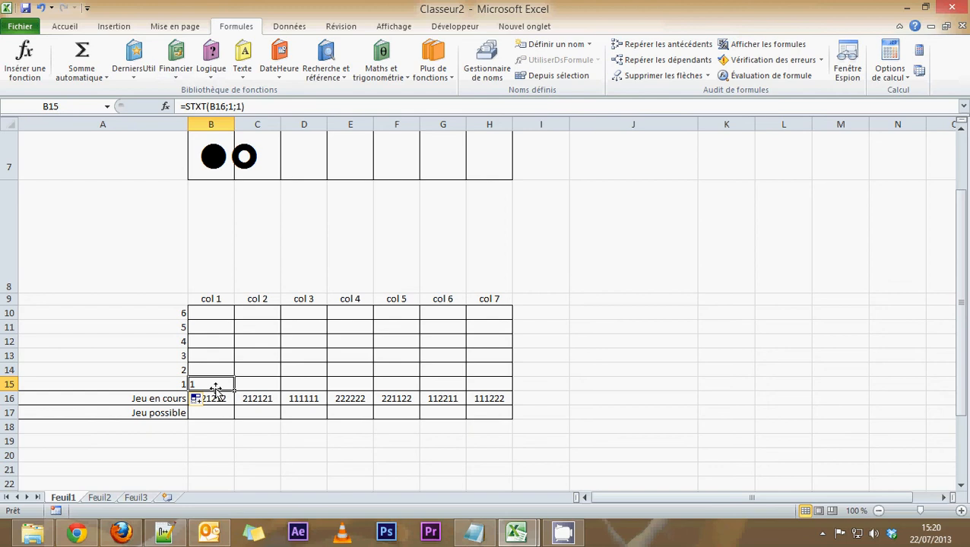
click(164, 106)
click(507, 206)
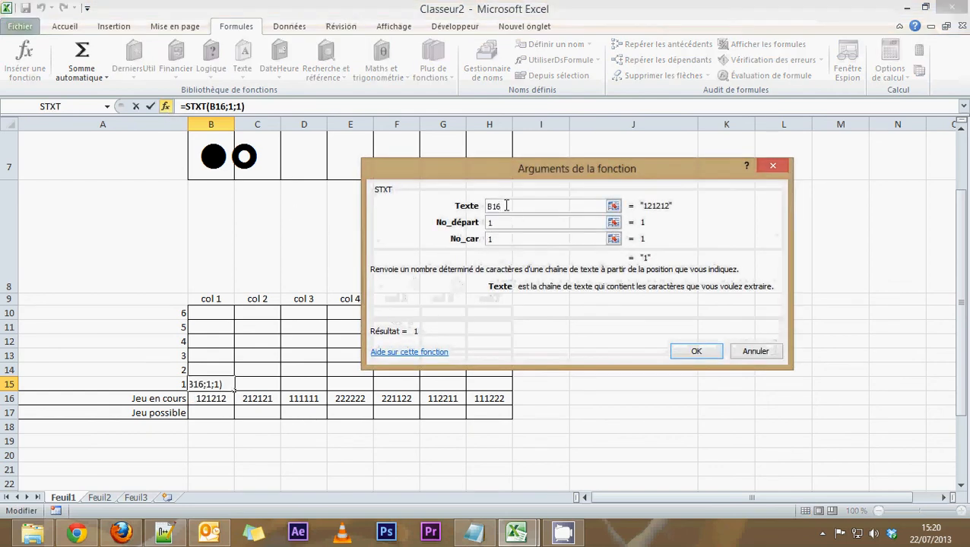
drag(559, 165, 523, 127)
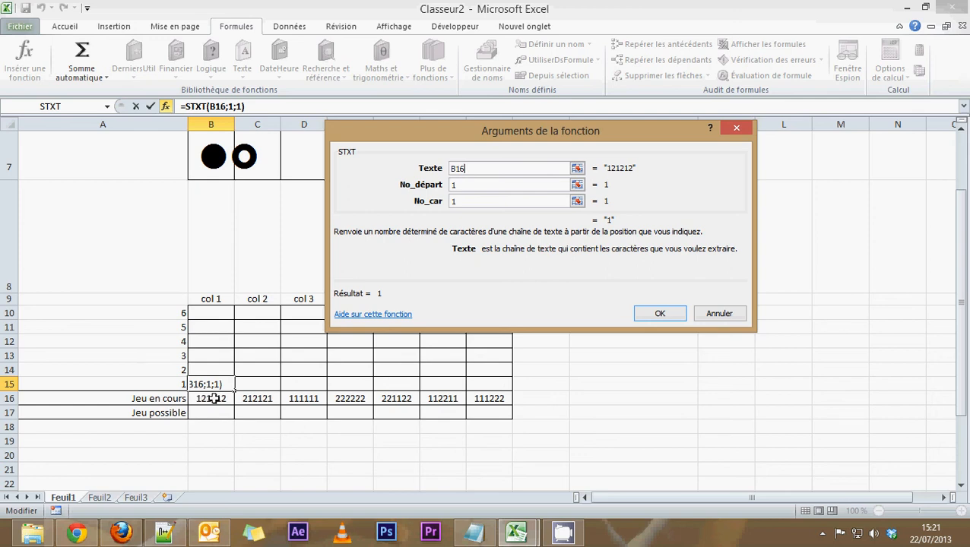
click(456, 168)
text($)
Step: Set No_départ to $A15 in the STXT arguments and copy the confirmed formula across B10:H15
click(460, 185)
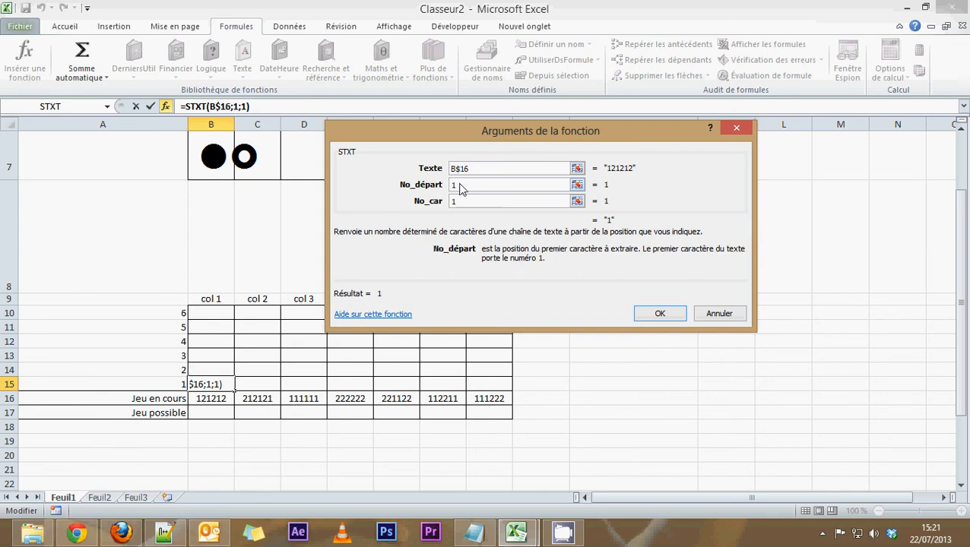
key(BackSpace)
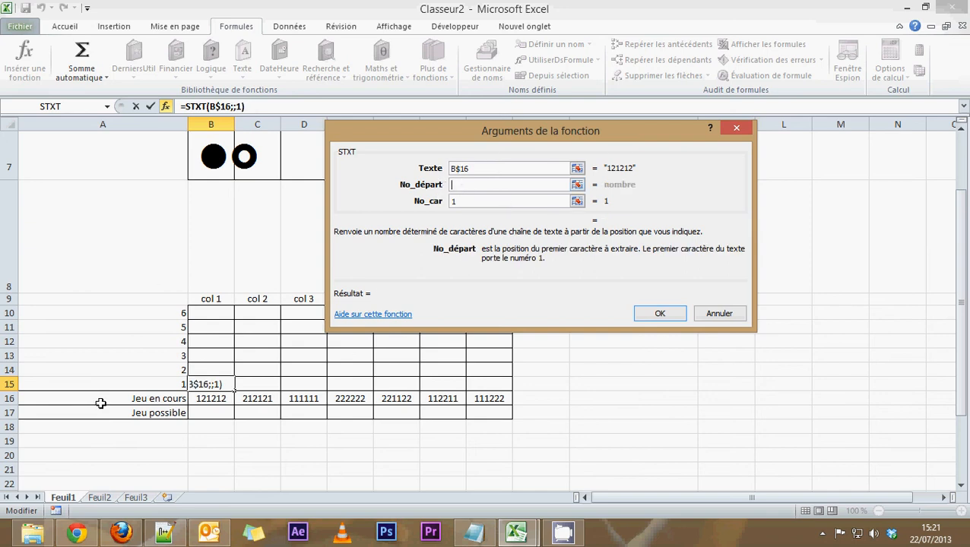
click(165, 384)
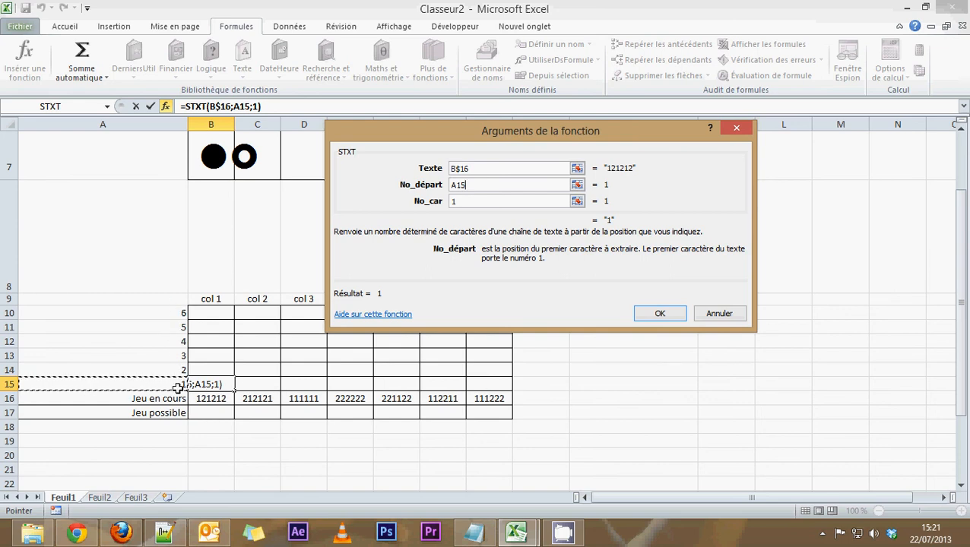
click(453, 199)
text($)
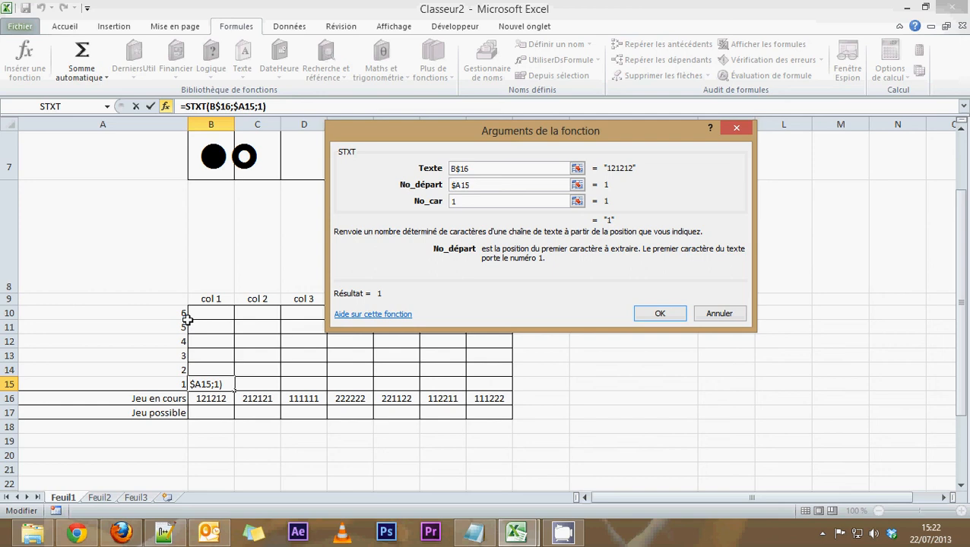
click(657, 315)
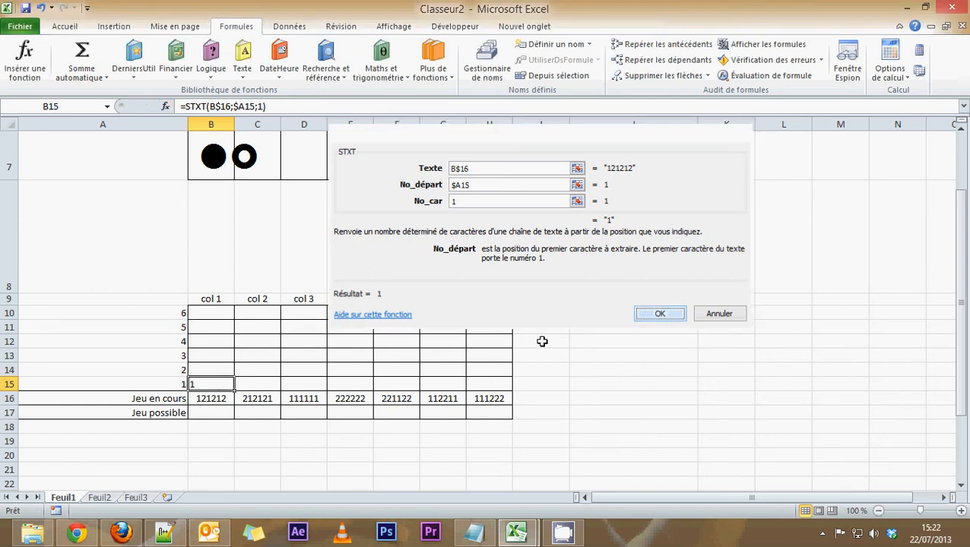
drag(235, 392, 511, 308)
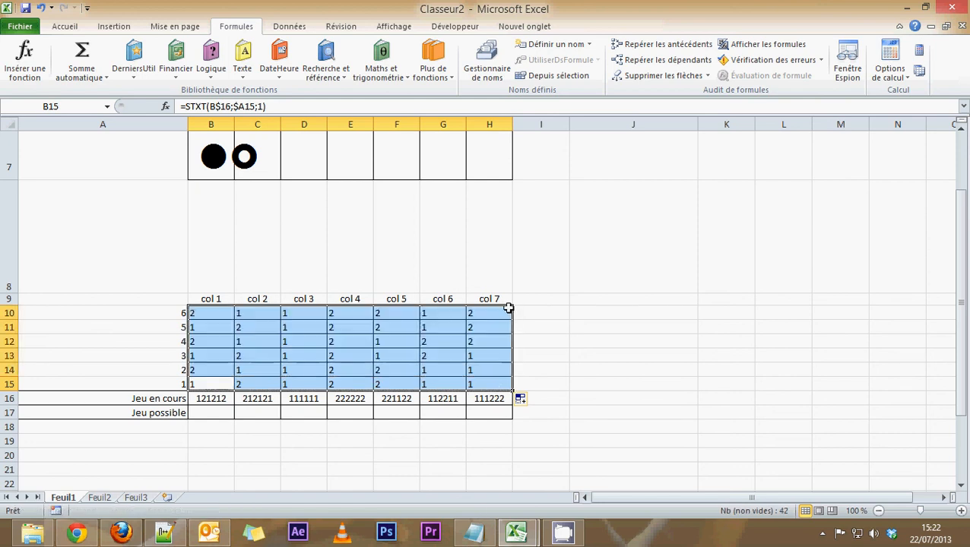
click(492, 440)
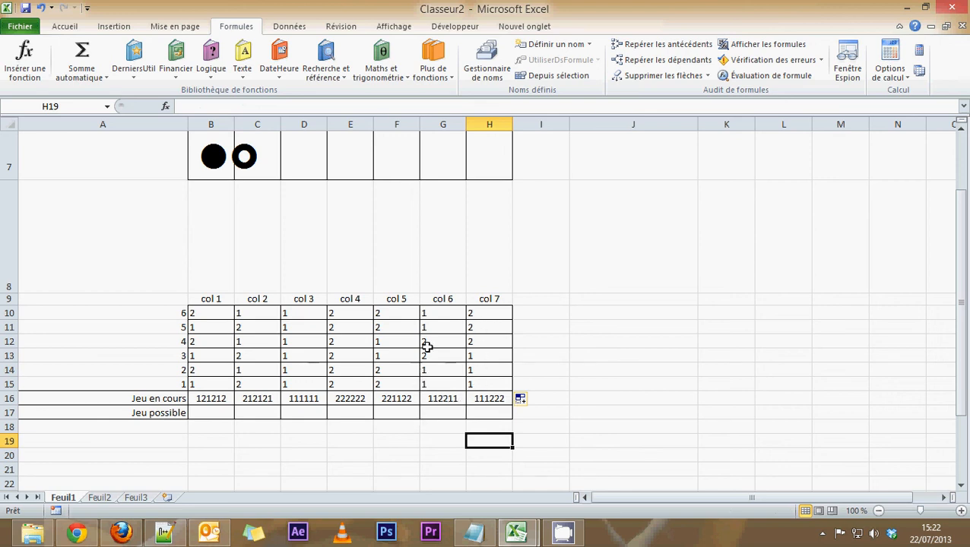
Step: Compare each Jeu en cours entry in B16:H16 with the digits extracted above it in B10:H15
click(198, 399)
click(250, 398)
click(308, 398)
click(352, 398)
click(396, 398)
click(443, 398)
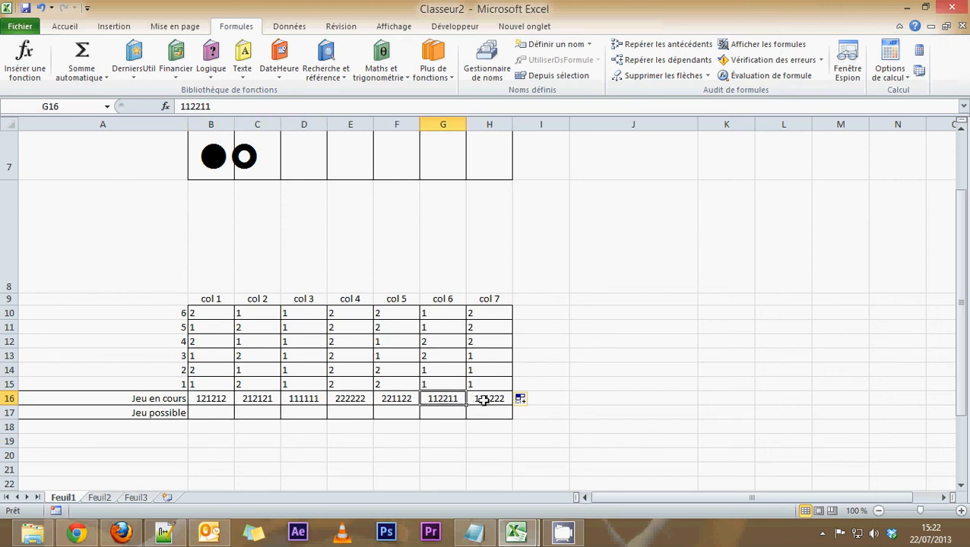
click(486, 398)
drag(212, 386, 490, 333)
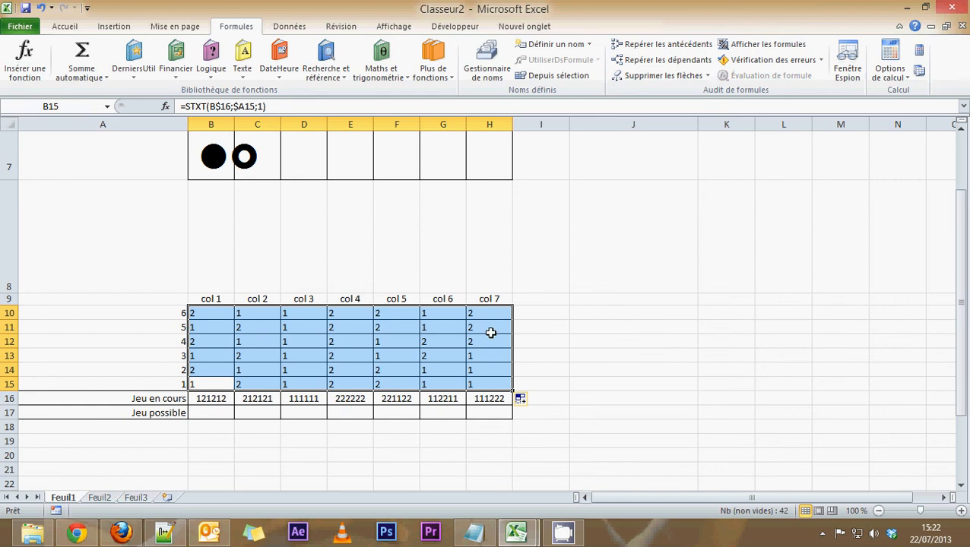
click(227, 462)
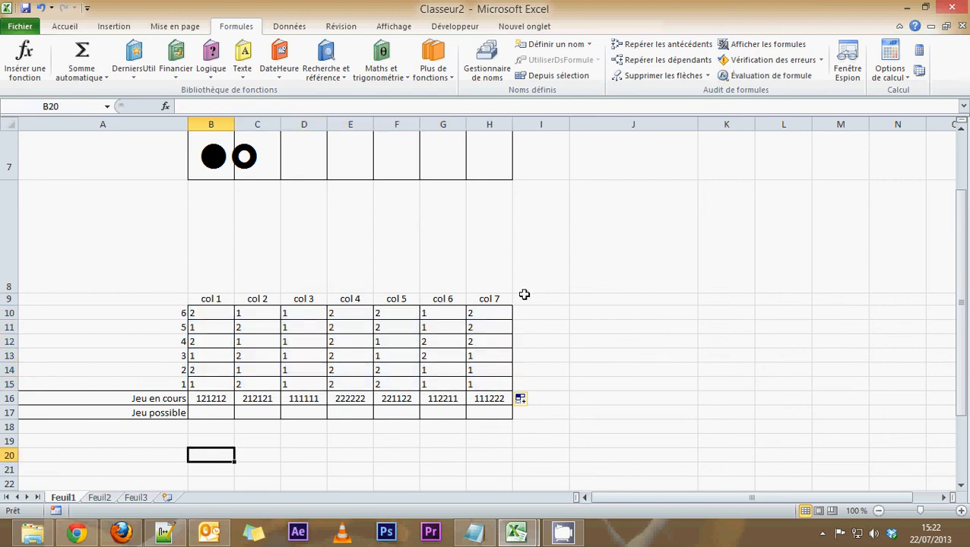
Step: Apply a light blue fill to the column headings B9:H9 and the row labels A10:A17
drag(500, 299, 196, 300)
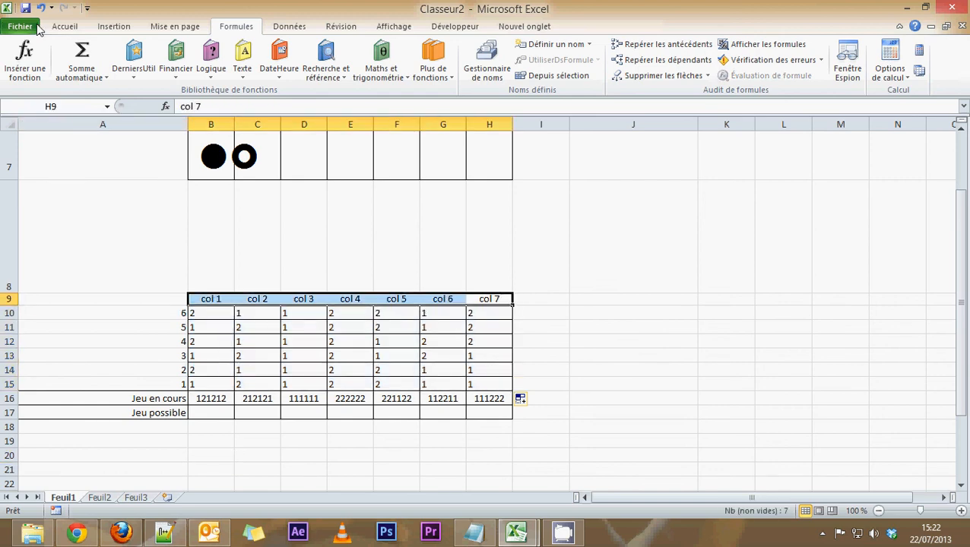
click(53, 26)
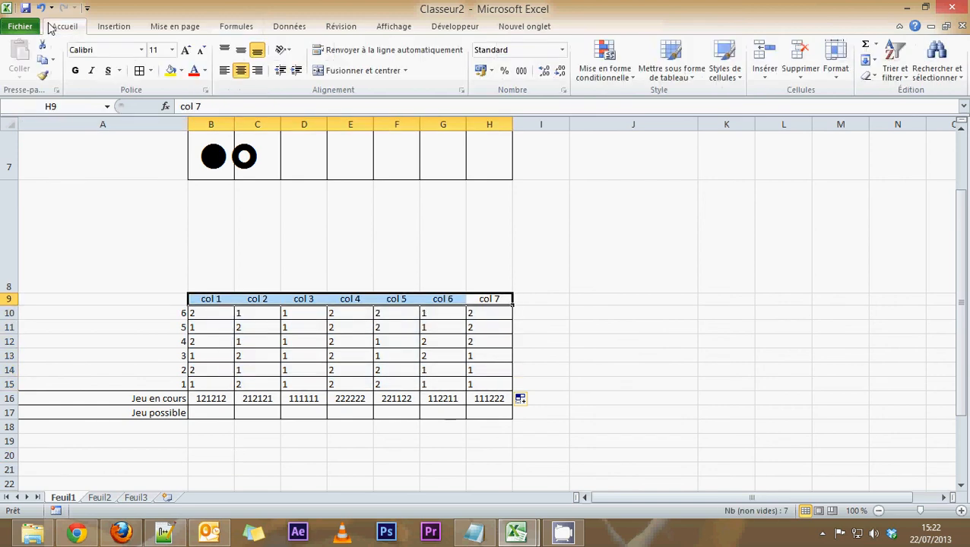
click(180, 71)
click(217, 114)
drag(183, 314, 181, 412)
click(172, 70)
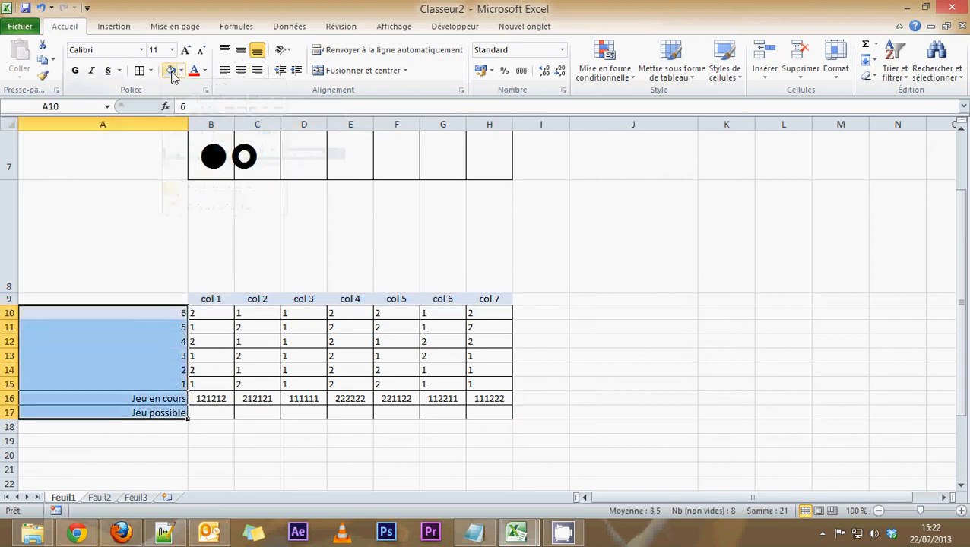
click(55, 319)
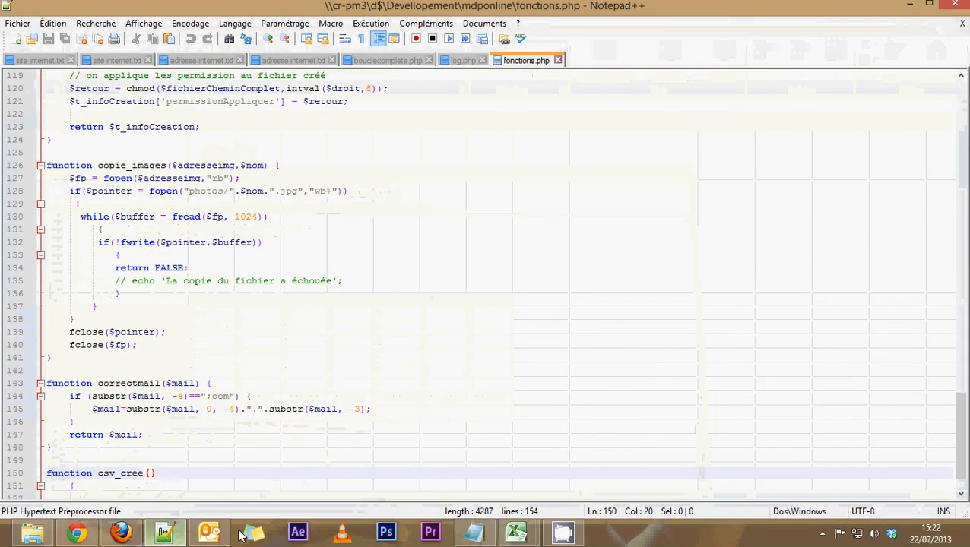
mouse_move(515, 532)
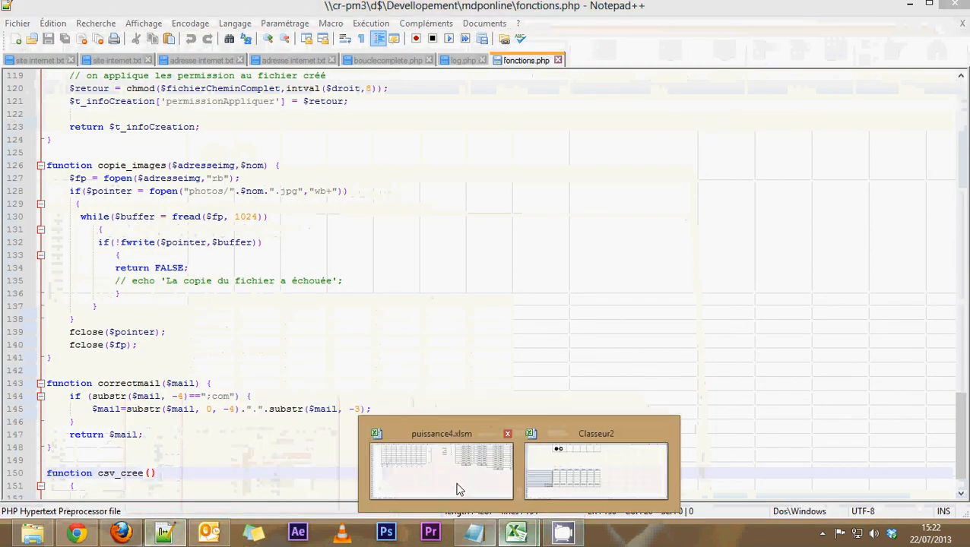
mouse_move(437, 479)
click(566, 468)
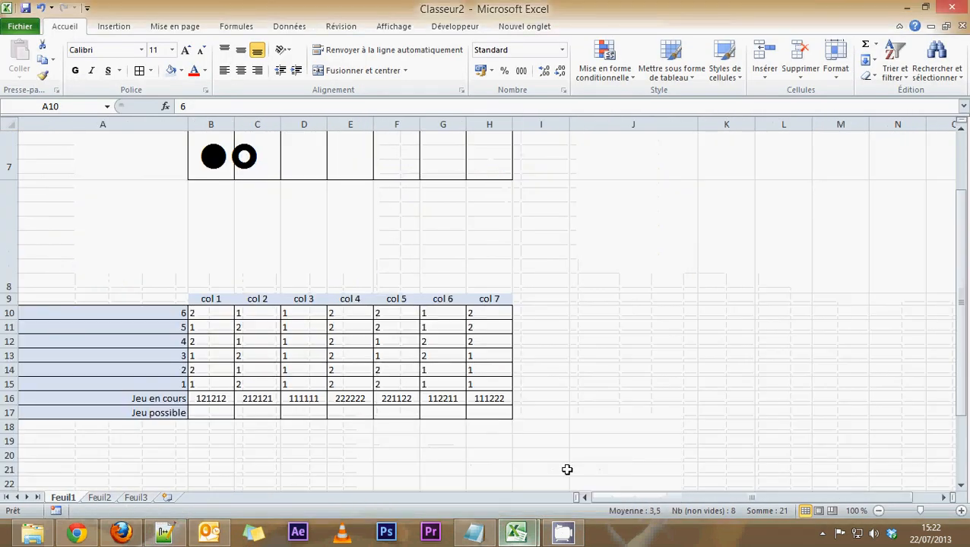
Step: Add cell borders to the column headings B9:H9 and make them bold
click(486, 410)
click(224, 412)
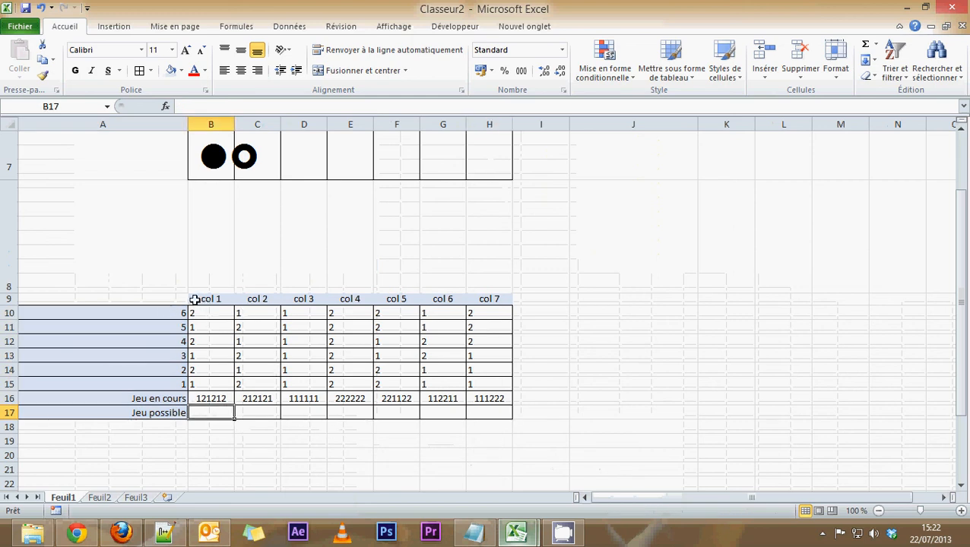
drag(207, 302, 498, 301)
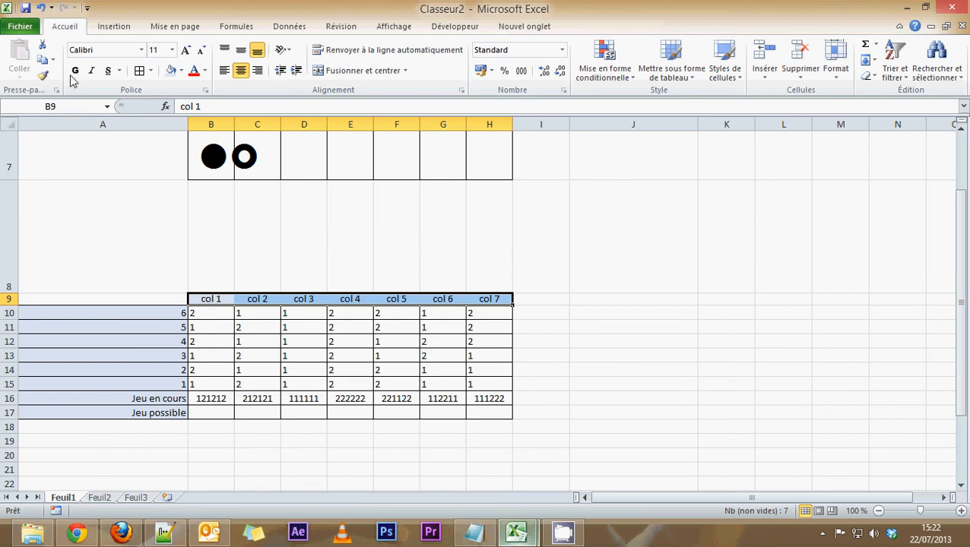
click(139, 71)
click(76, 70)
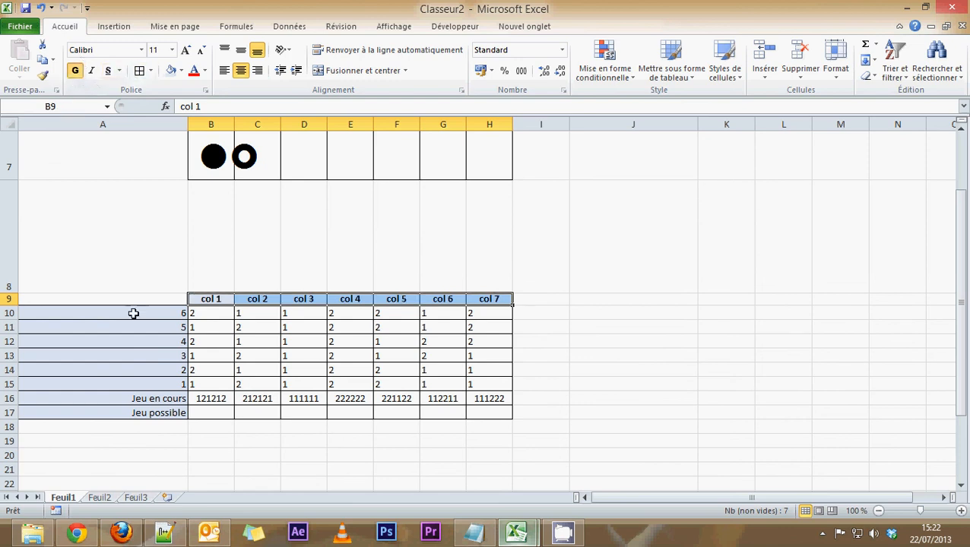
Step: Make the row labels in A10:A17 bold
drag(135, 313, 136, 403)
key(ctrl+g)
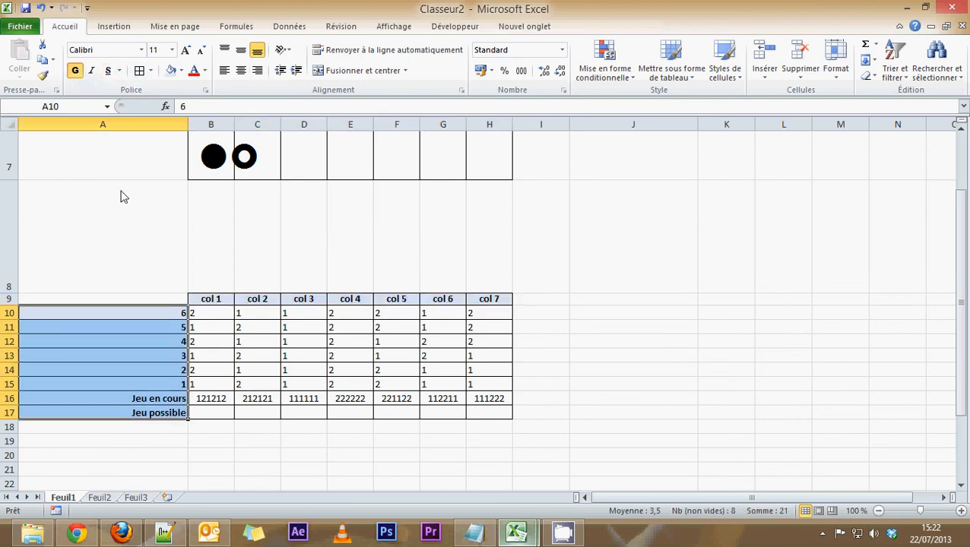
click(244, 423)
Step: Center the extracted digits in B10:H15 horizontally
click(219, 413)
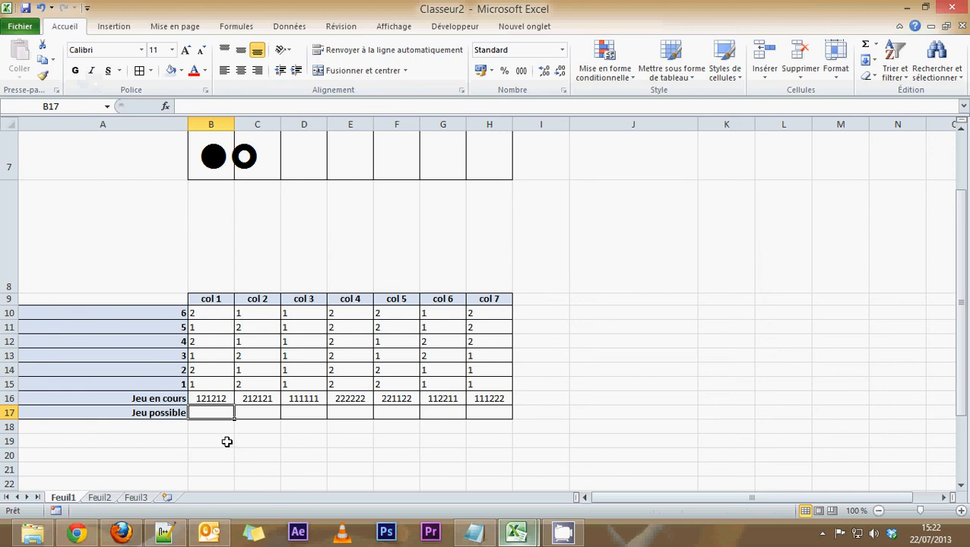
drag(214, 313, 483, 387)
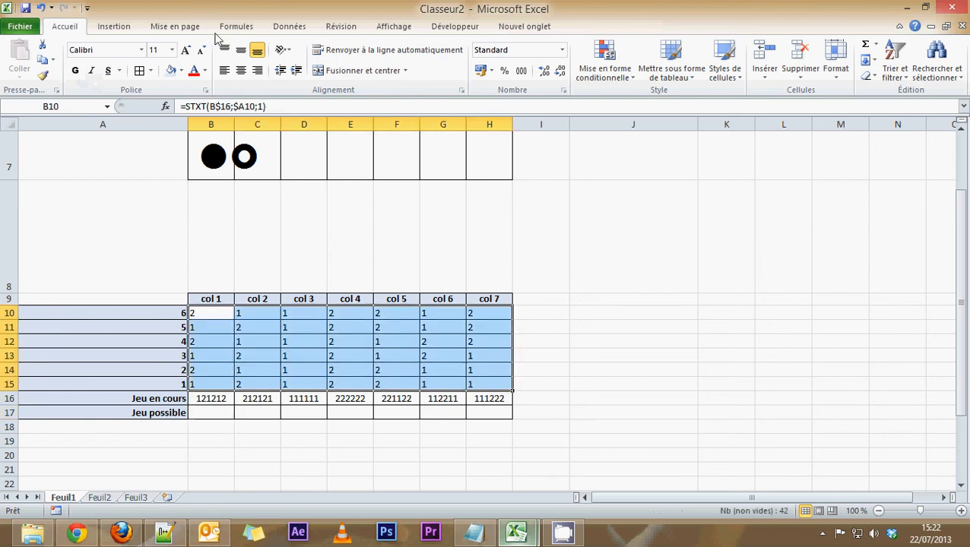
click(240, 70)
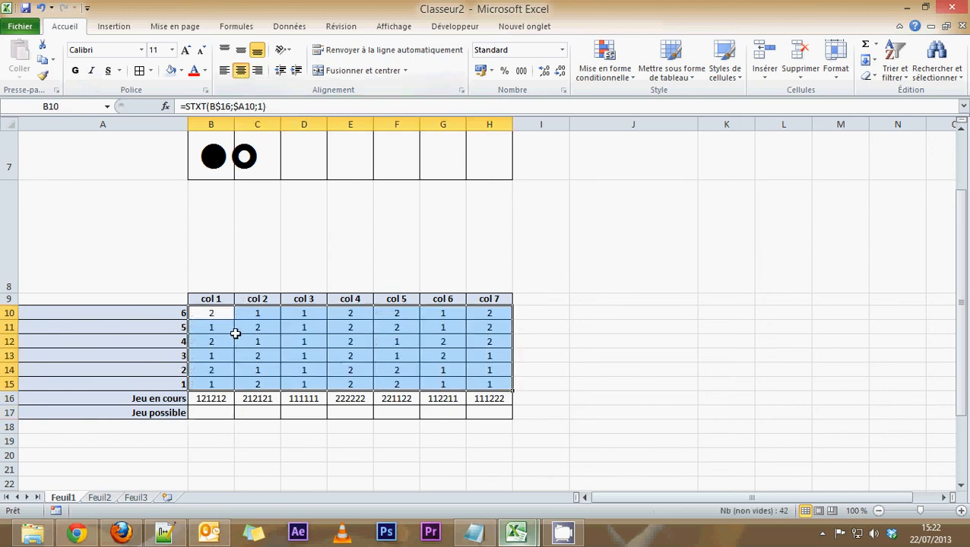
click(611, 427)
Step: Review the Jeu en cours entries in B16:H16, the extracted digits in B10:H15 and the game board B2:H7
click(222, 398)
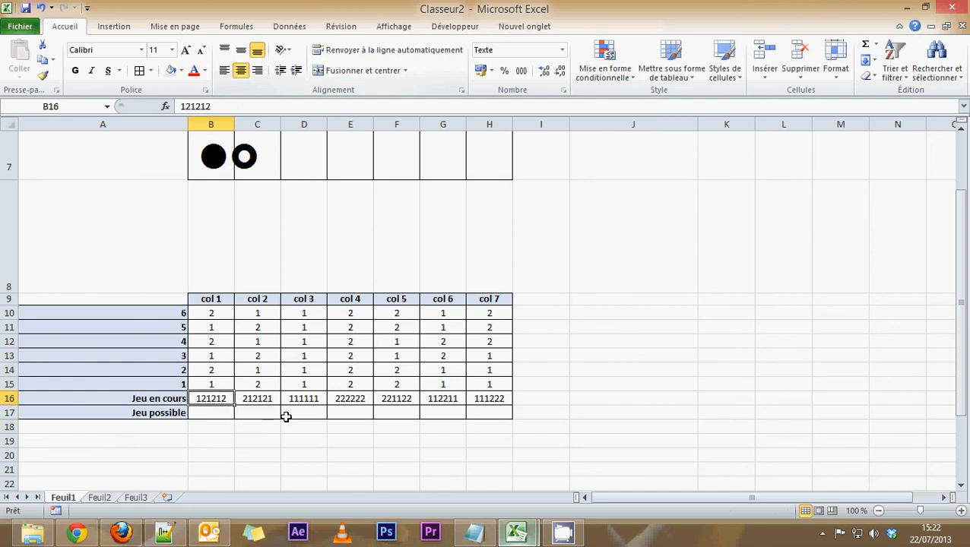
scroll(286, 416, up, 1)
scroll(286, 417, down, 1)
drag(493, 398, 221, 398)
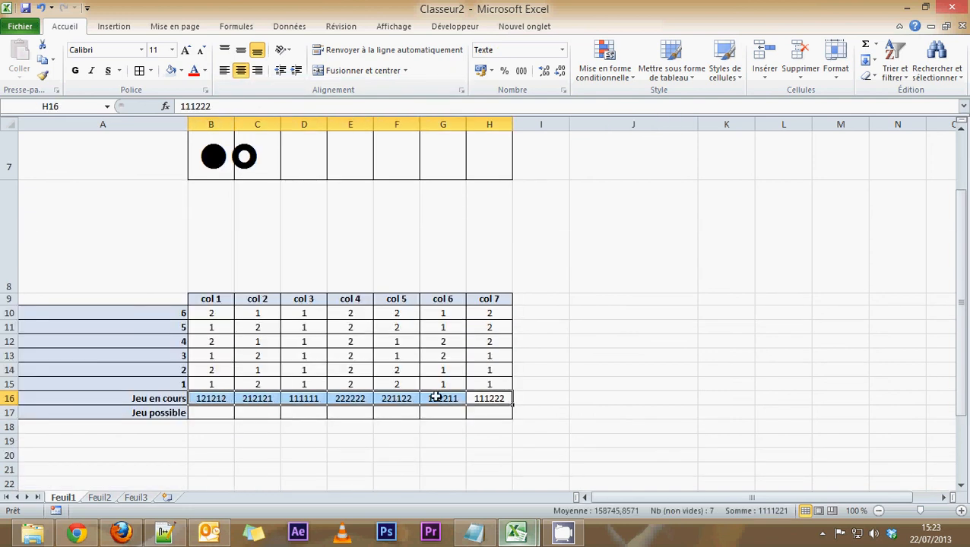
drag(491, 384, 214, 316)
scroll(378, 324, up, 2)
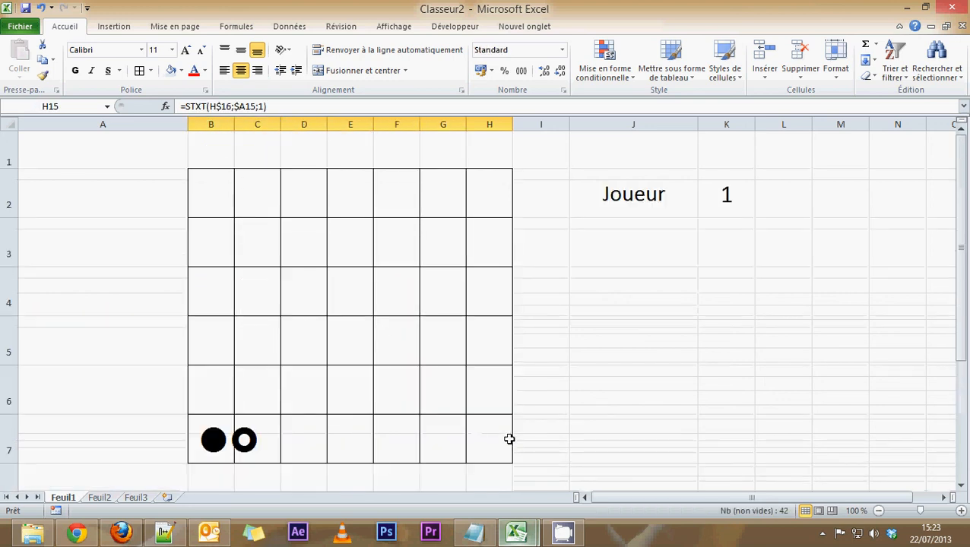
drag(509, 439, 202, 201)
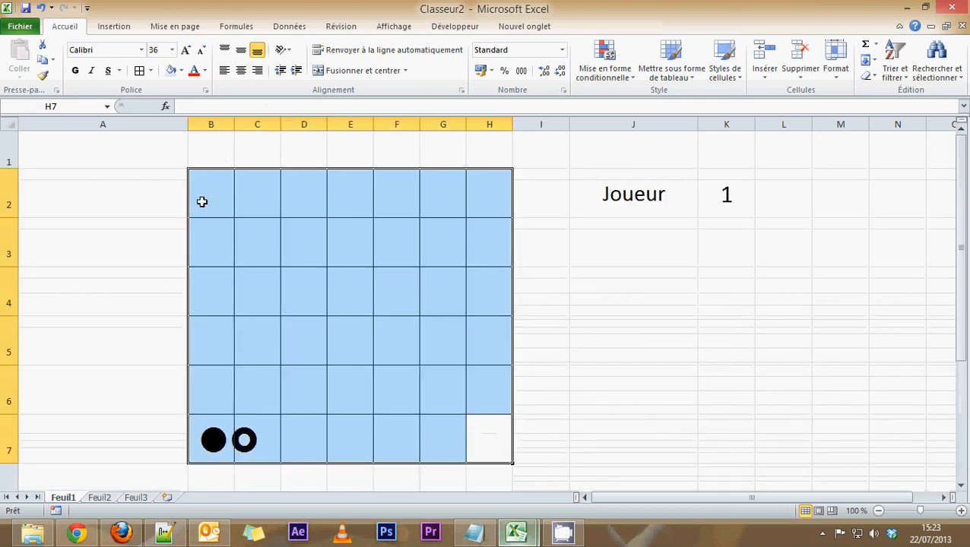